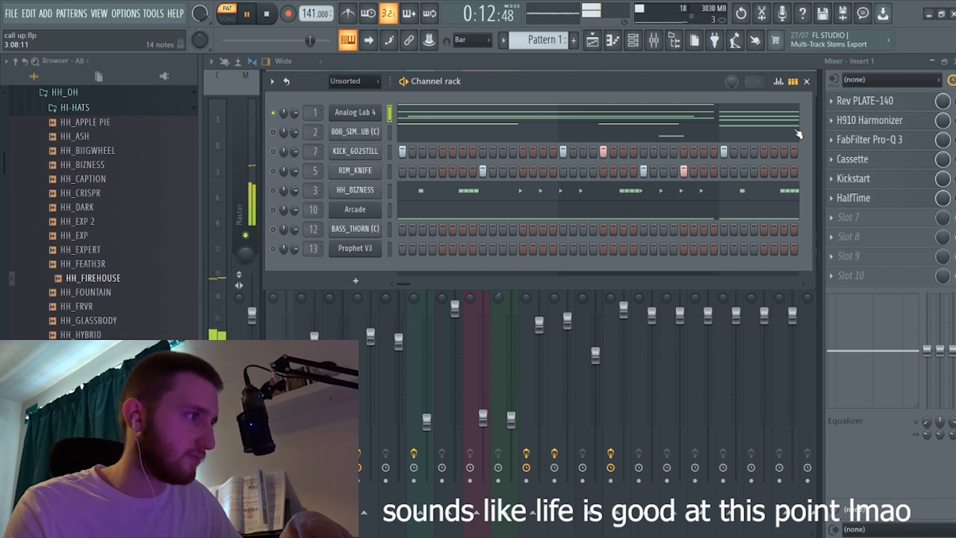
Stop playback and inspect the H910 Harmonizer effect on mixer Insert 1.
{"action": "key", "text": "space"}
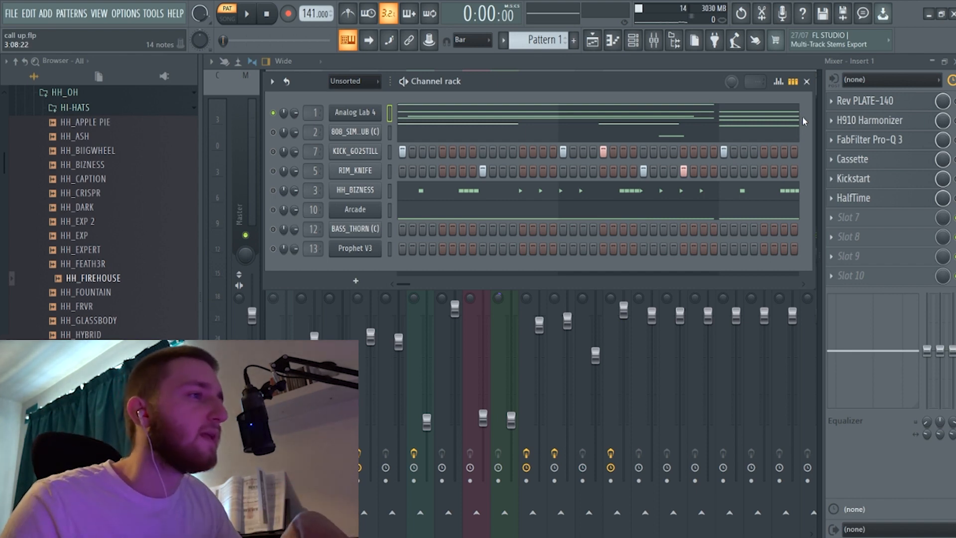
{"action": "left_click", "coordinate": [821, 61]}
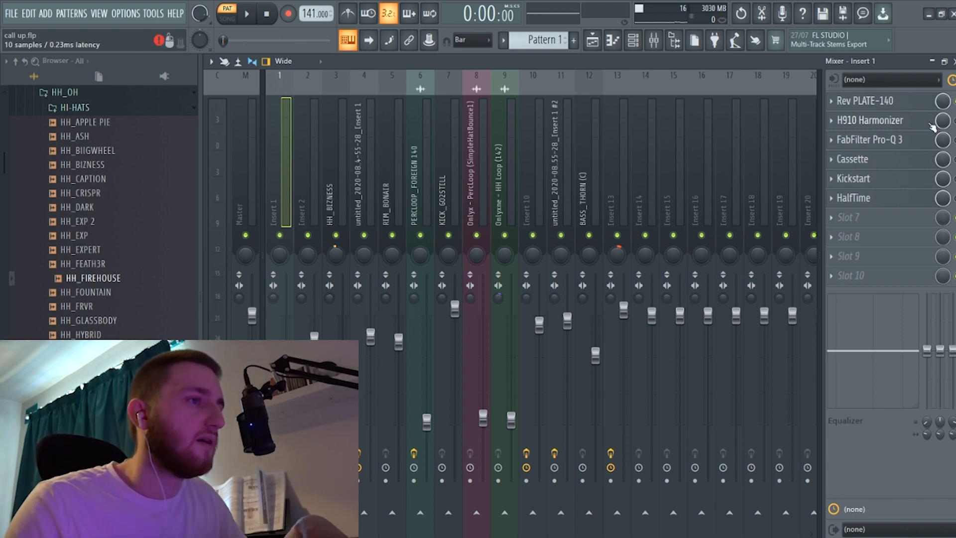
{"action": "left_click", "coordinate": [894, 122]}
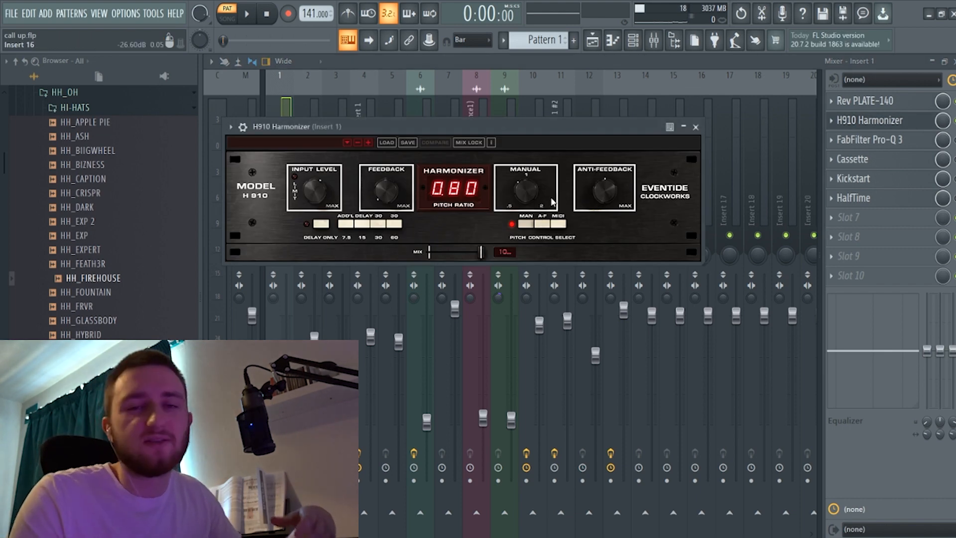
{"action": "left_click", "coordinate": [695, 127]}
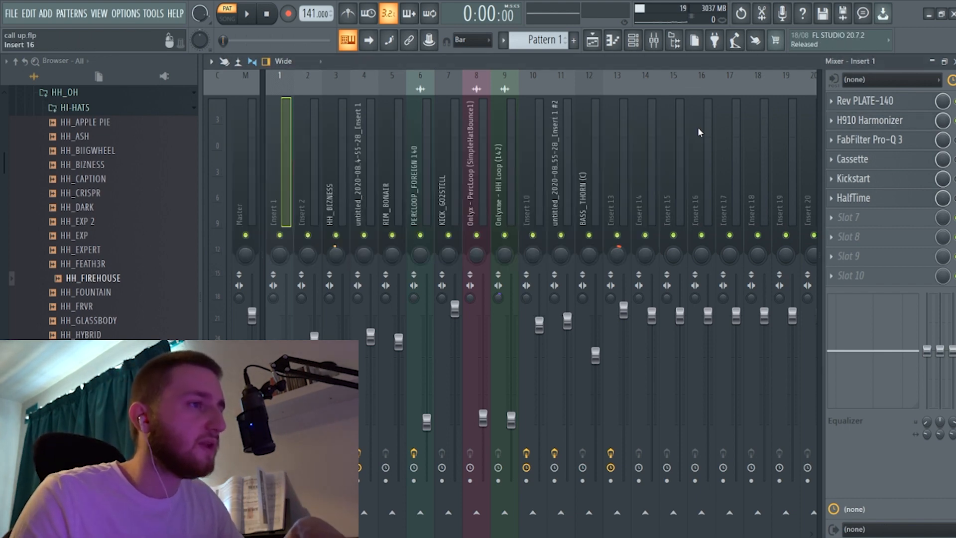
Inspect the FabFilter Pro-Q 3, Cassette and Kickstart effects on Insert 1, closing each one after viewing.
{"action": "left_click", "coordinate": [909, 144]}
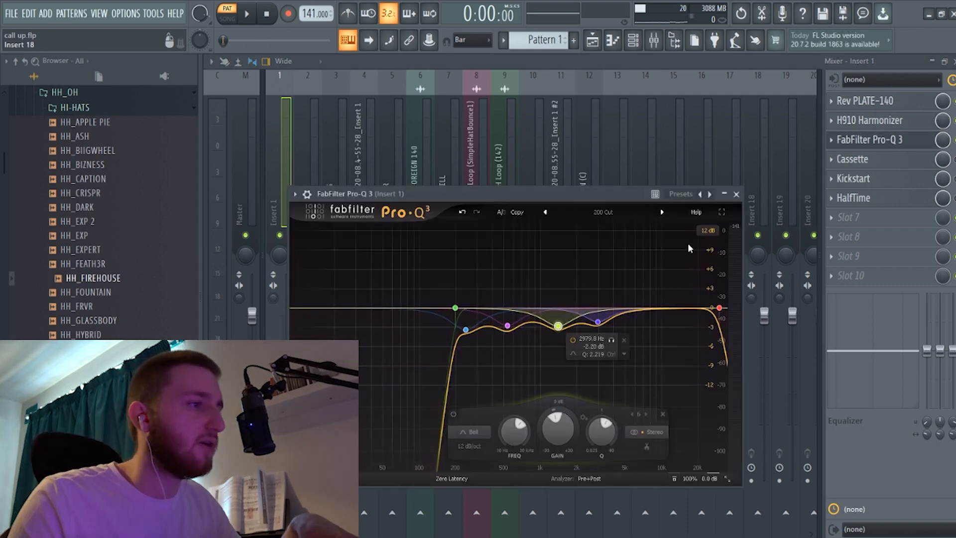
{"action": "left_click", "coordinate": [737, 194]}
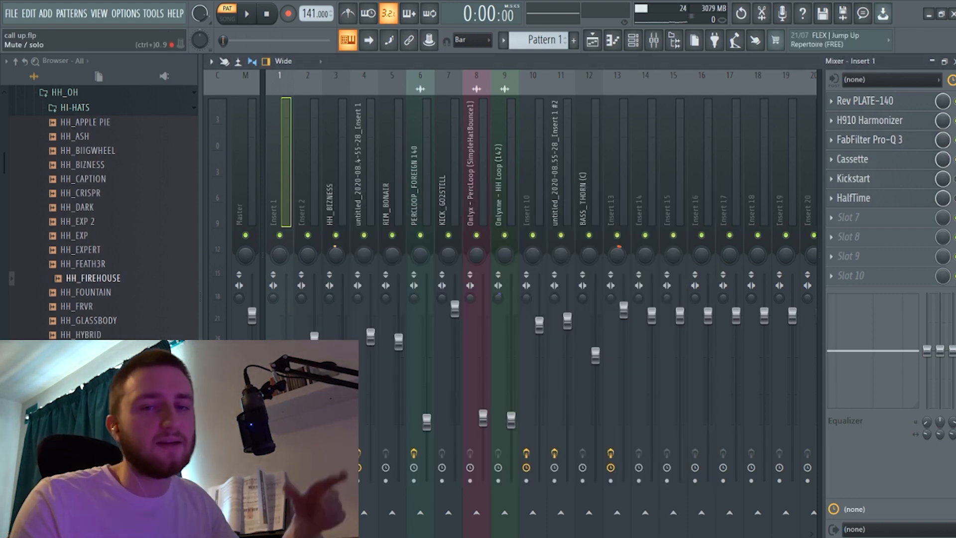
{"action": "left_click", "coordinate": [907, 168]}
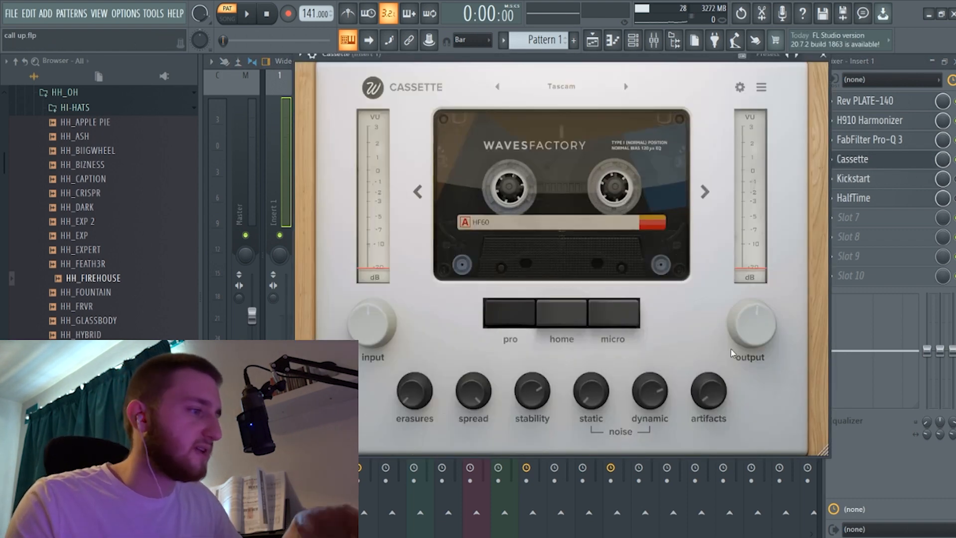
{"action": "left_click", "coordinate": [823, 55]}
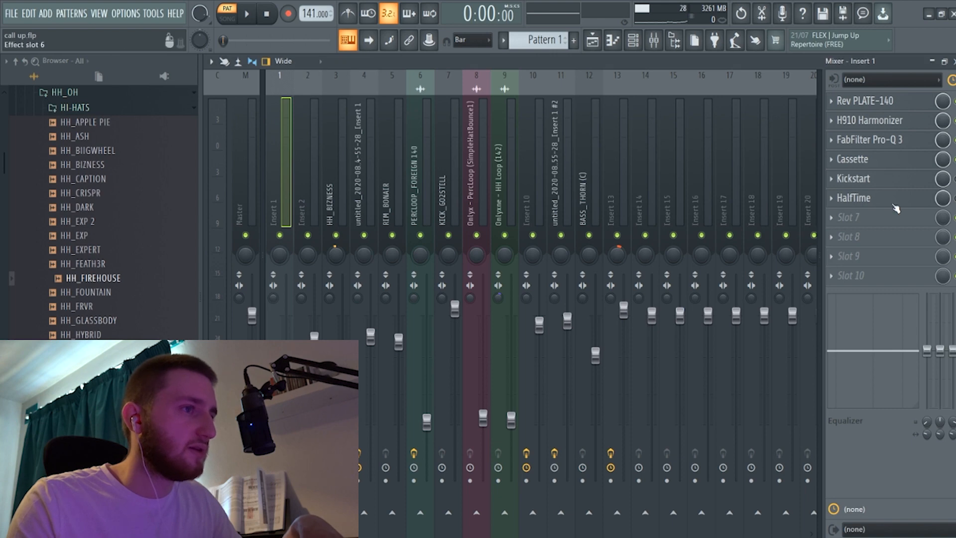
{"action": "left_click", "coordinate": [912, 187]}
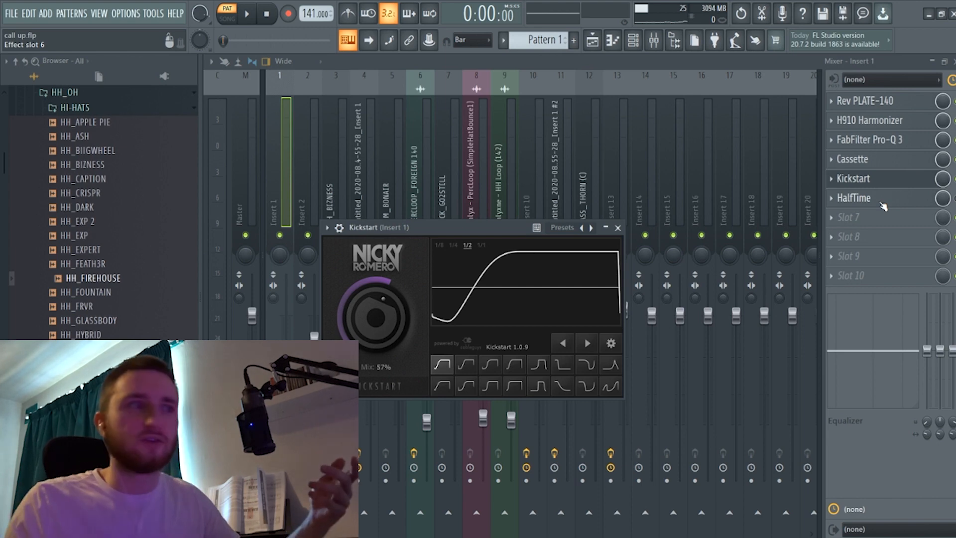
{"action": "left_click", "coordinate": [619, 228]}
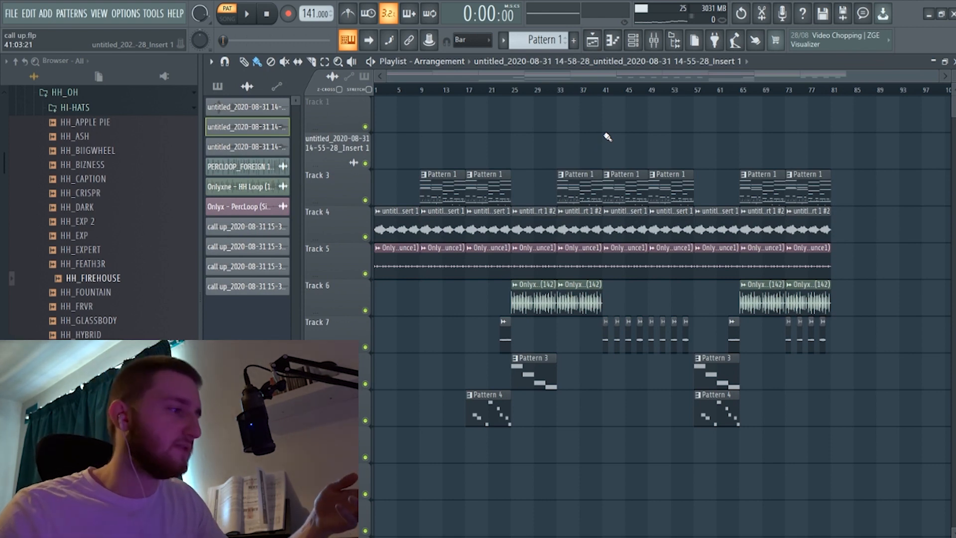
Switch playback to song mode with only Track 4 active and open the settings of its first audio clip.
{"action": "left_click", "coordinate": [237, 25]}
{"action": "left_click_drag", "start_coordinate": [938, 80], "coordinate": [491, 79]}
{"action": "left_click", "coordinate": [391, 233]}
{"action": "double_click", "coordinate": [451, 231]}
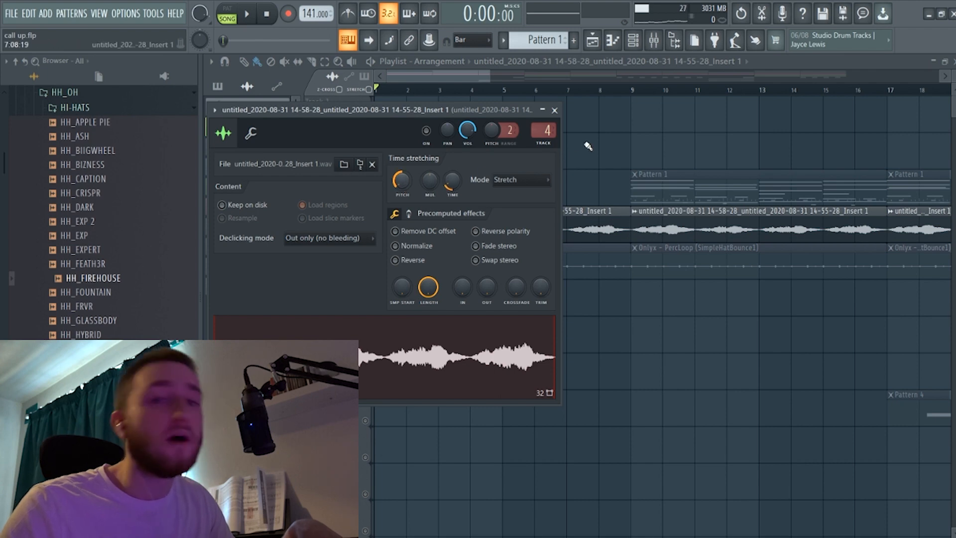
Unmute all channels in the channel rack and switch its display to the Unsorted group.
{"action": "left_click", "coordinate": [633, 43]}
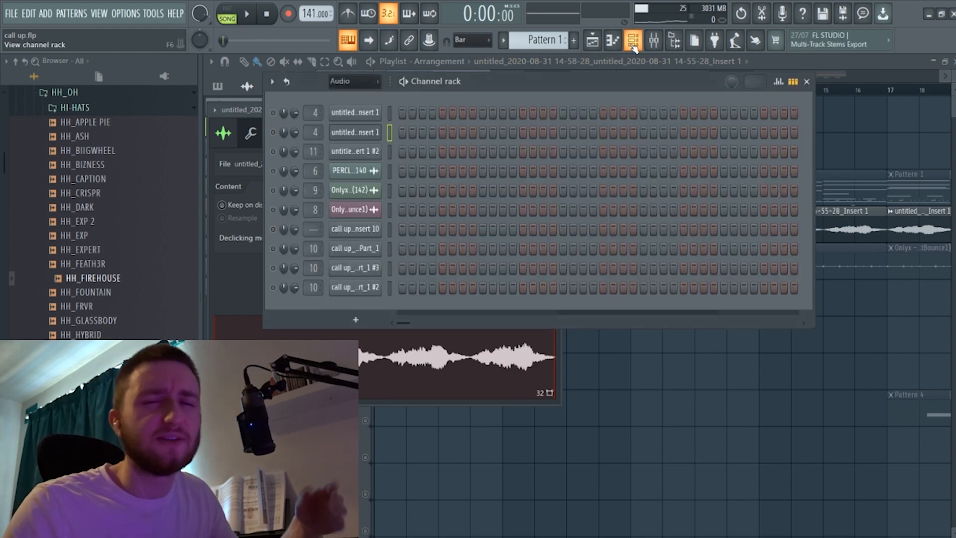
{"action": "right_click", "coordinate": [273, 114]}
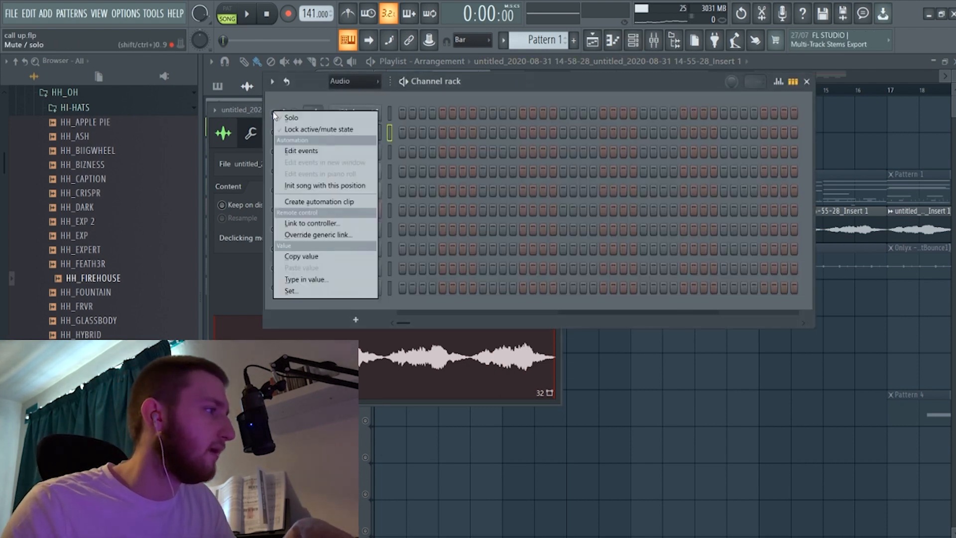
{"action": "left_click", "coordinate": [275, 117]}
{"action": "left_click", "coordinate": [361, 85]}
{"action": "left_click", "coordinate": [357, 123]}
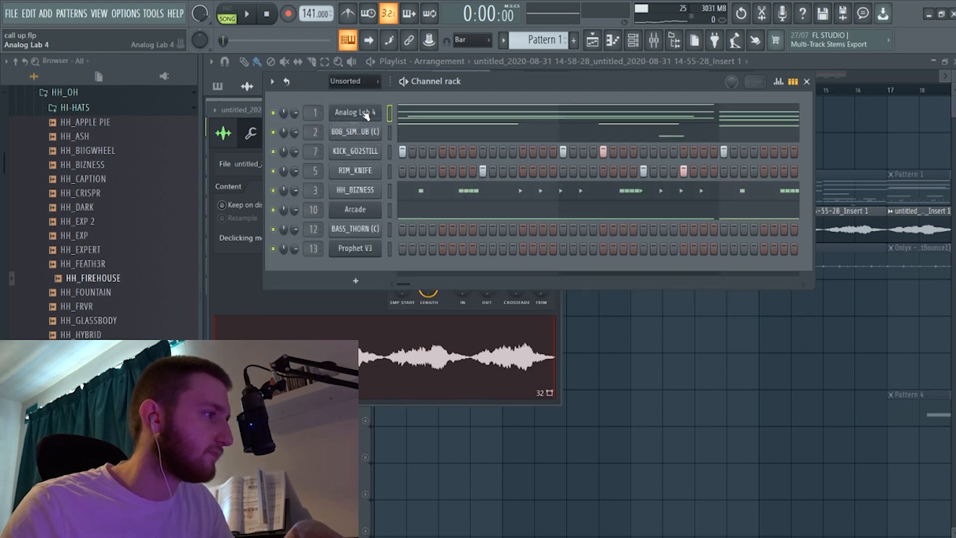
Unmute Track 5 alongside Track 4 in the playlist and play the arrangement from the start.
{"action": "right_click", "coordinate": [758, 382]}
{"action": "key", "text": "space"}
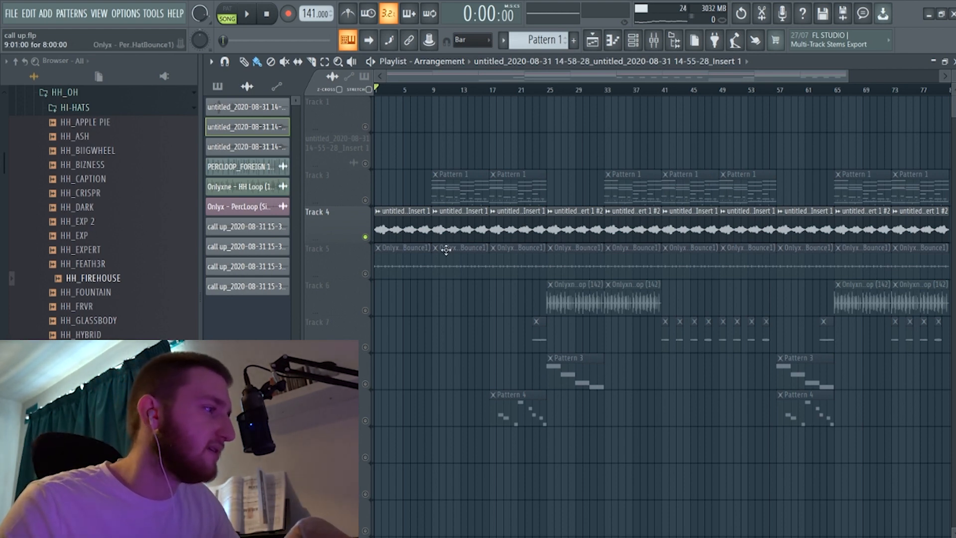
{"action": "left_click", "coordinate": [365, 274]}
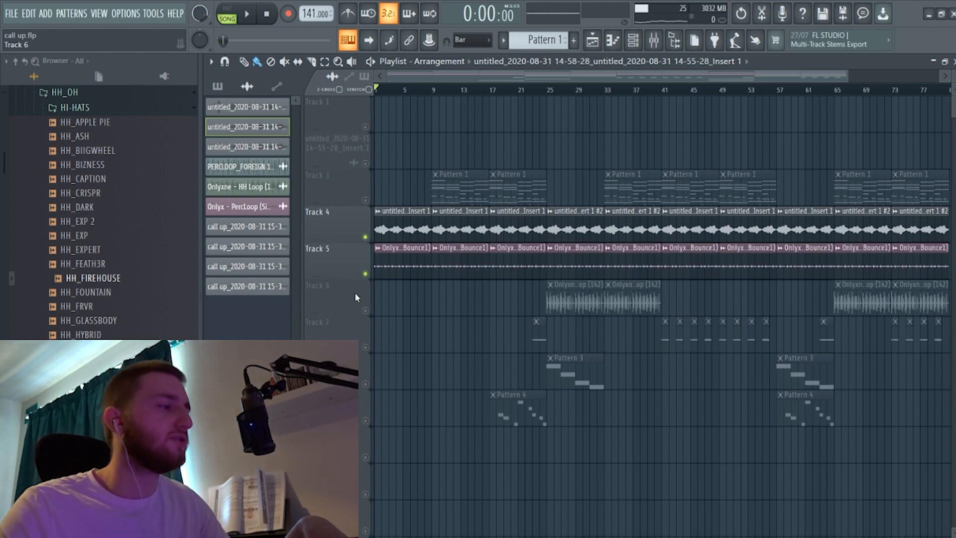
{"action": "key", "text": "space"}
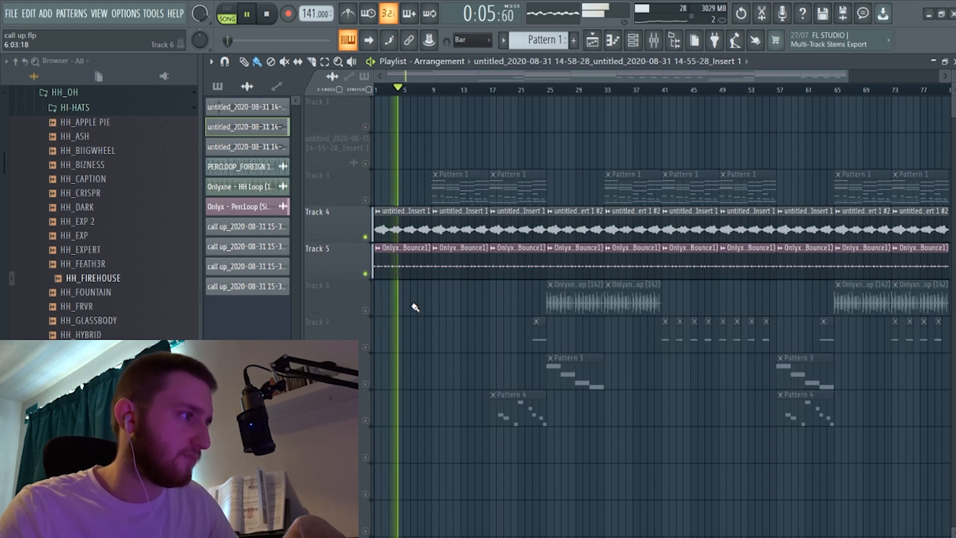
{"action": "key", "text": "space"}
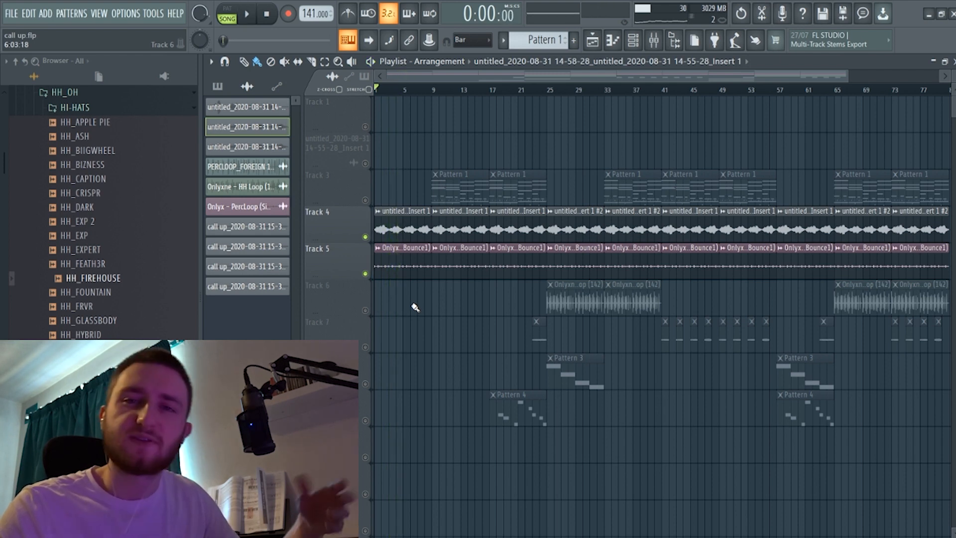
Open the Onlyx - PercLoop clip on Track 5, check its mixer track for effects and return to the playlist.
{"action": "double_click", "coordinate": [417, 274]}
{"action": "left_click", "coordinate": [654, 40]}
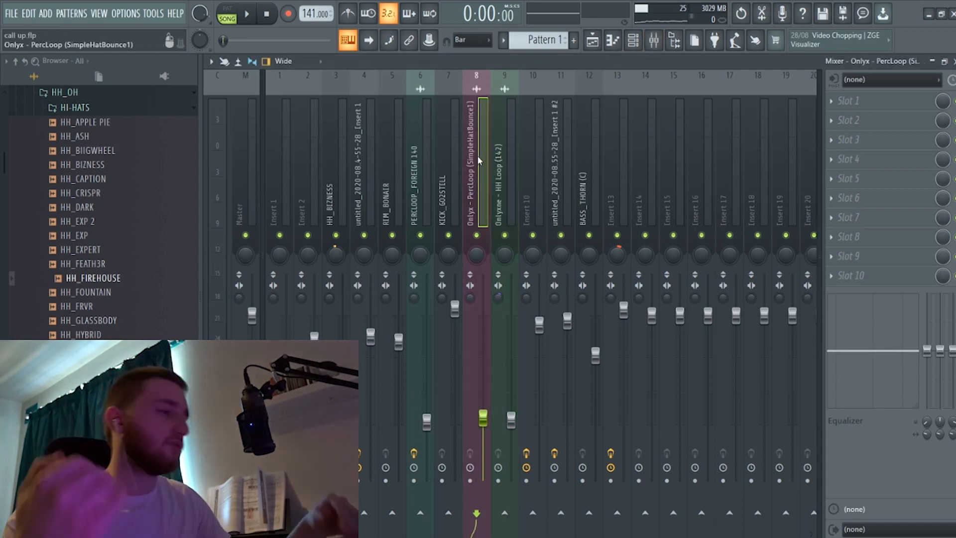
{"action": "left_click", "coordinate": [592, 41]}
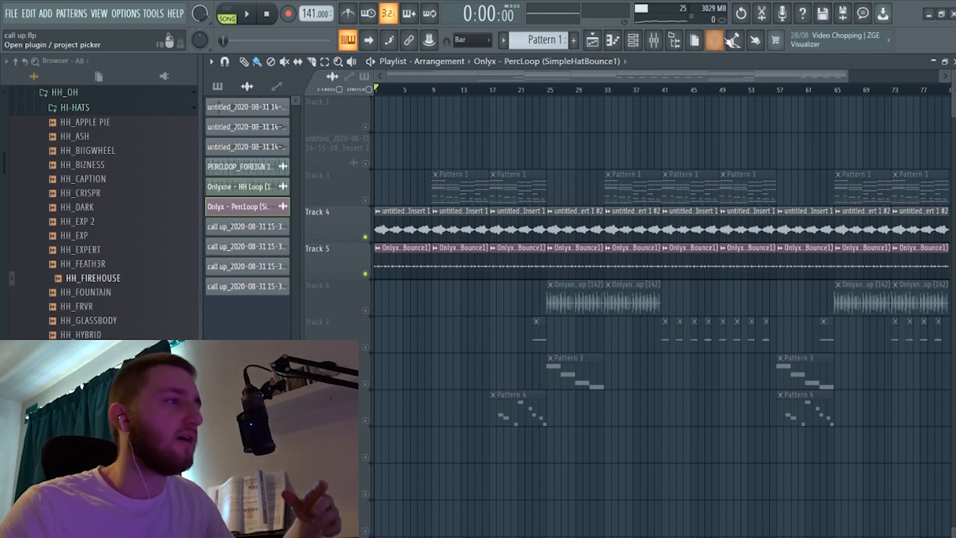
Open the Arcade instrument from the Unsorted channels and check the effects on its mixer track, Insert 10.
{"action": "left_click", "coordinate": [633, 41]}
{"action": "left_click", "coordinate": [354, 81]}
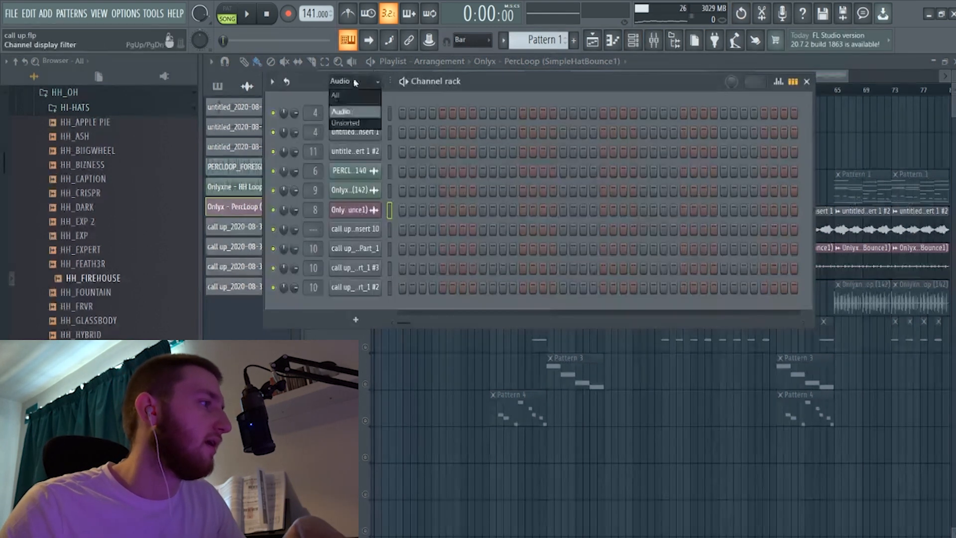
{"action": "left_click", "coordinate": [348, 123]}
{"action": "left_click", "coordinate": [364, 210]}
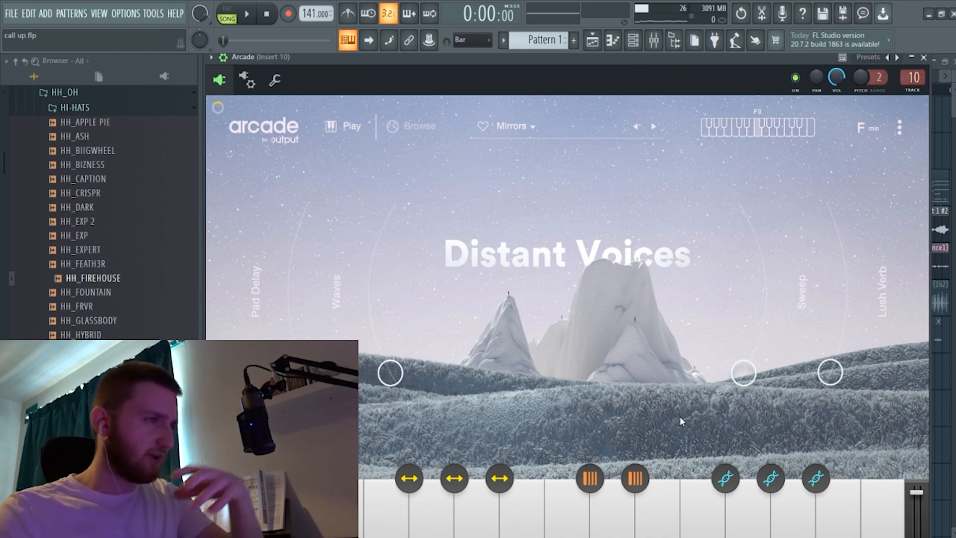
{"action": "left_click", "coordinate": [653, 46]}
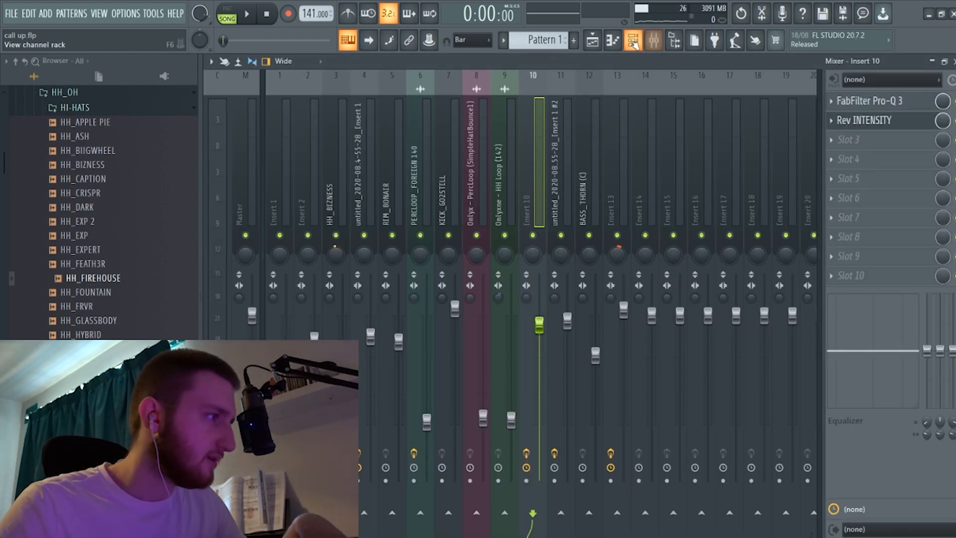
{"action": "left_click", "coordinate": [633, 41]}
{"action": "left_click", "coordinate": [633, 42]}
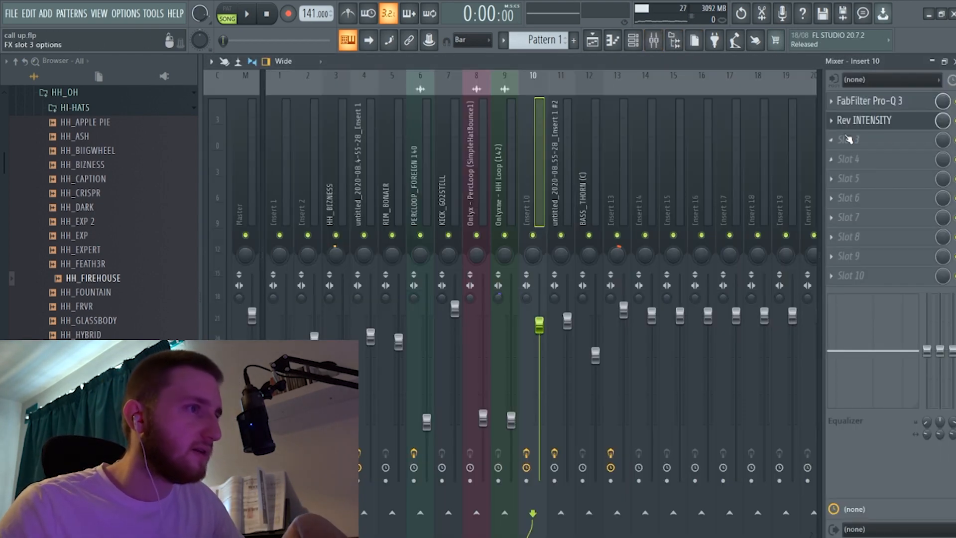
{"action": "left_click", "coordinate": [592, 42]}
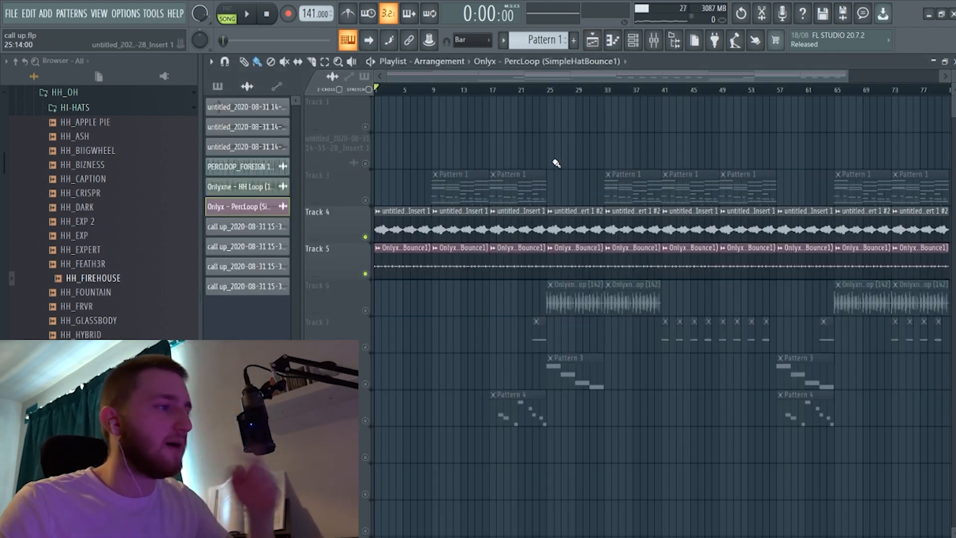
Unmute Track 7 and play the arrangement from bar 23 to hear its clips with Tracks 4 and 5.
{"action": "left_click", "coordinate": [526, 88]}
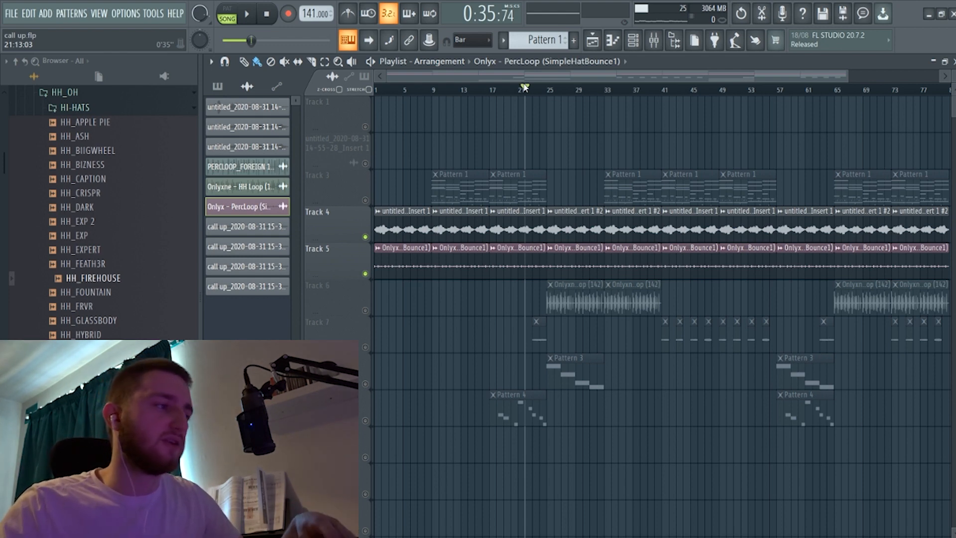
{"action": "left_click", "coordinate": [365, 347]}
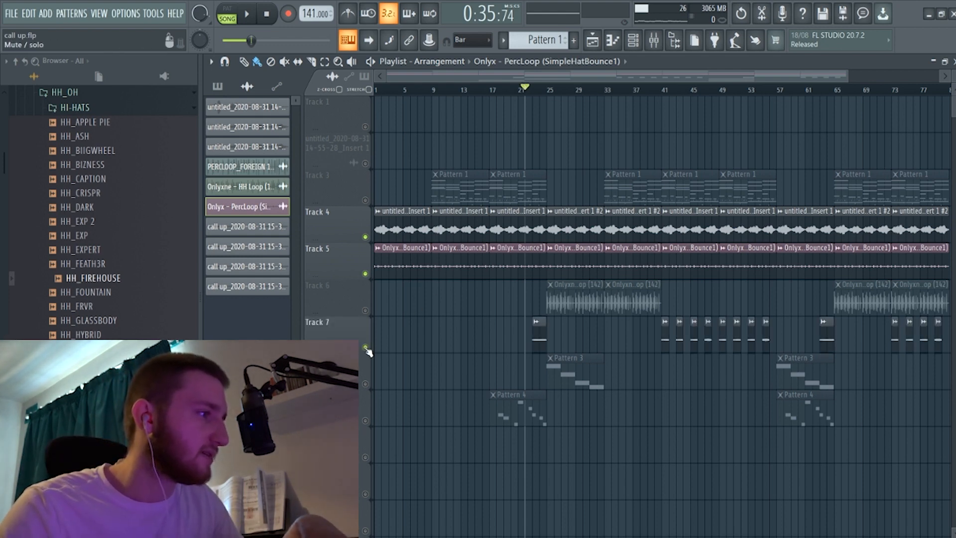
{"action": "left_click", "coordinate": [532, 93]}
{"action": "key", "text": "space"}
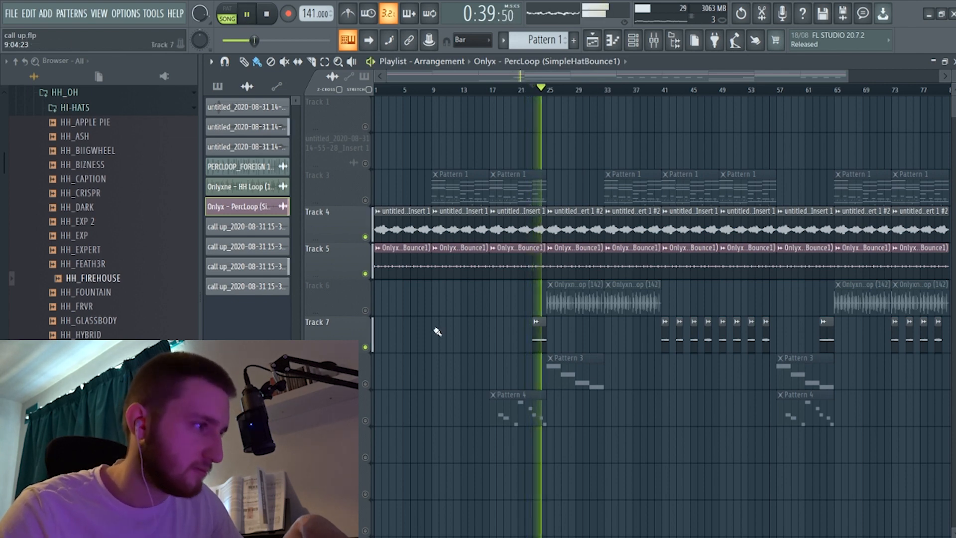
{"action": "key", "text": "space"}
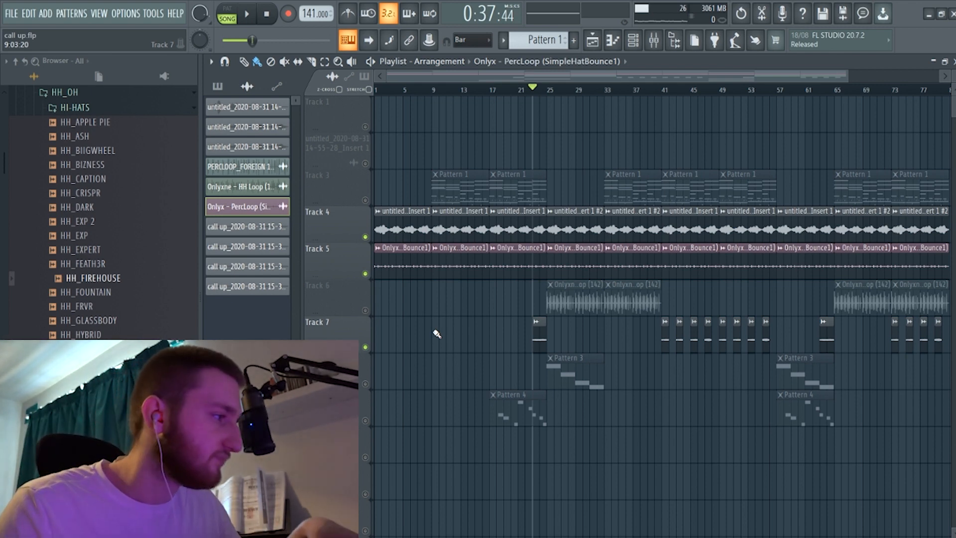
Unmute Track 6 and view the sample settings of the Track 4 clip that starts at bar 25.
{"action": "left_click", "coordinate": [366, 310]}
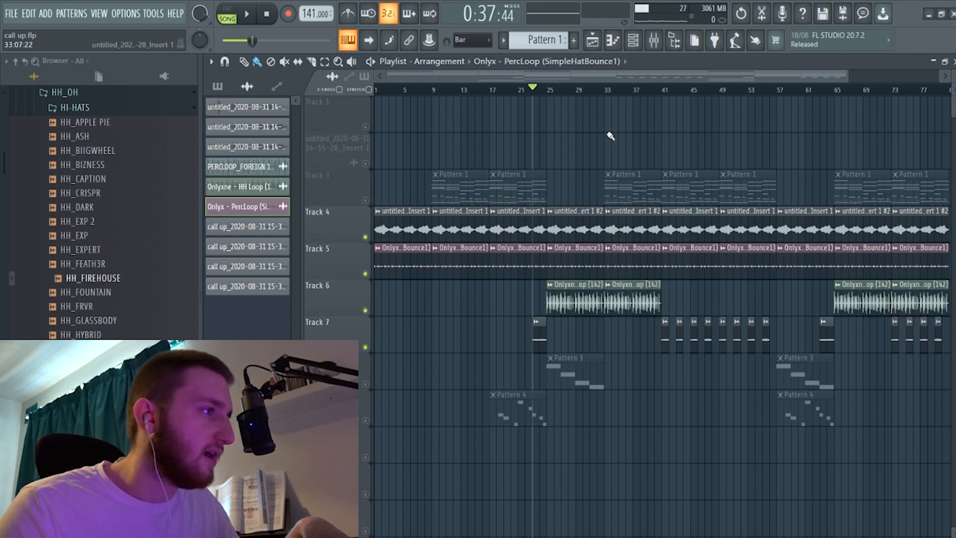
{"action": "double_click", "coordinate": [576, 224]}
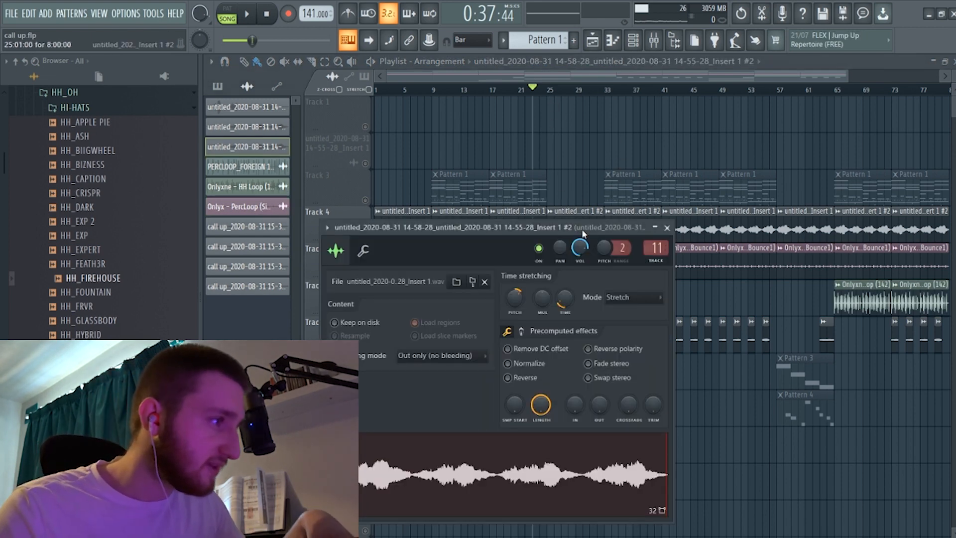
{"action": "left_click", "coordinate": [667, 228]}
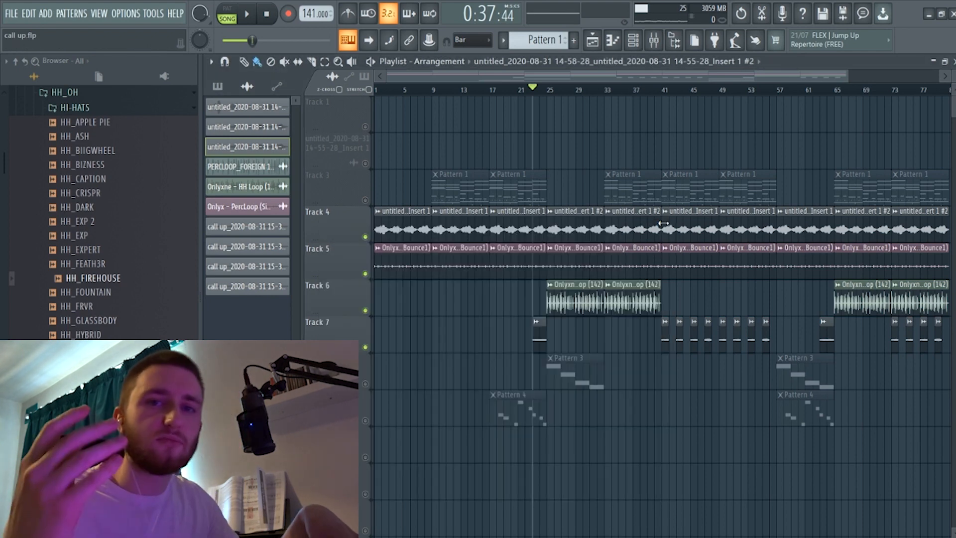
Place the playhead at bar 25, view the Onlyxne - HH Loop (142) clip settings and play that section.
{"action": "left_click", "coordinate": [547, 89]}
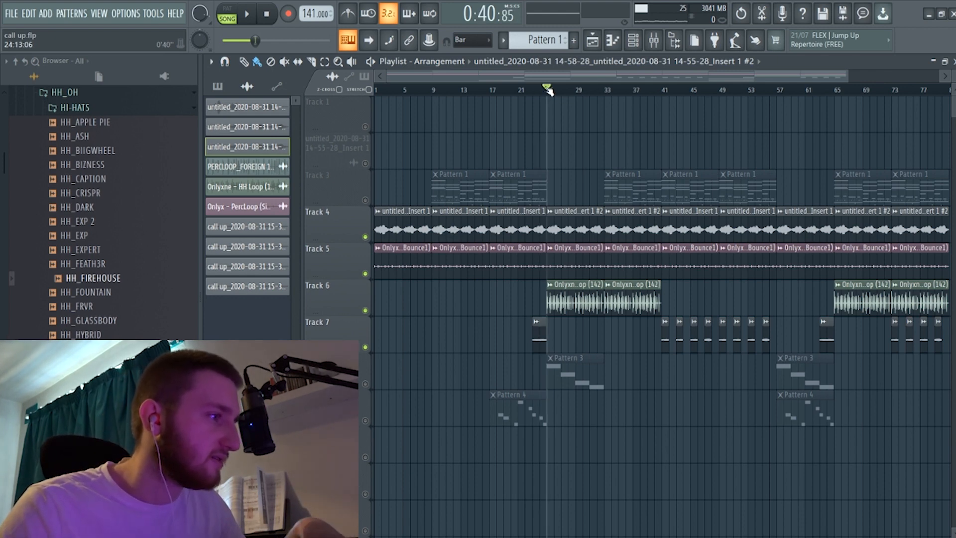
{"action": "double_click", "coordinate": [565, 297]}
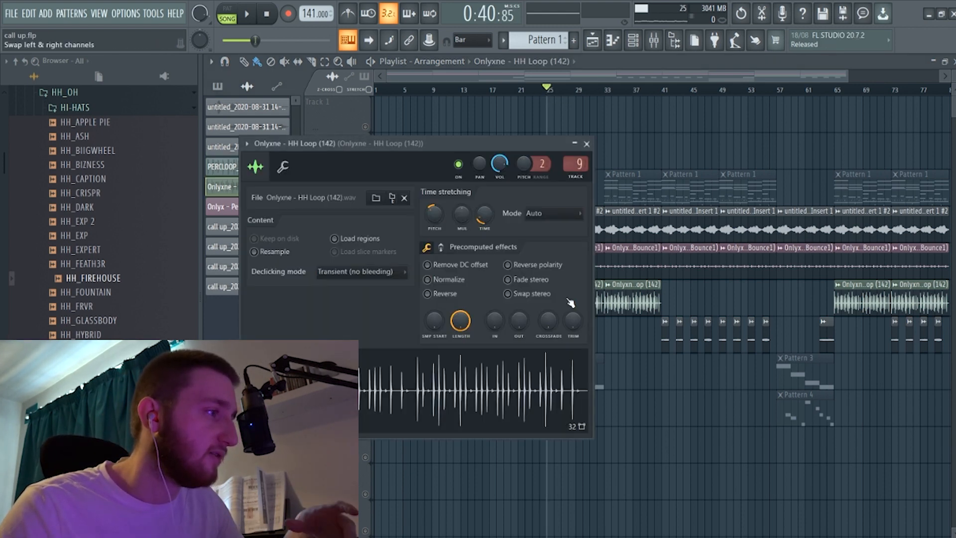
{"action": "left_click", "coordinate": [573, 164]}
{"action": "key", "text": "space"}
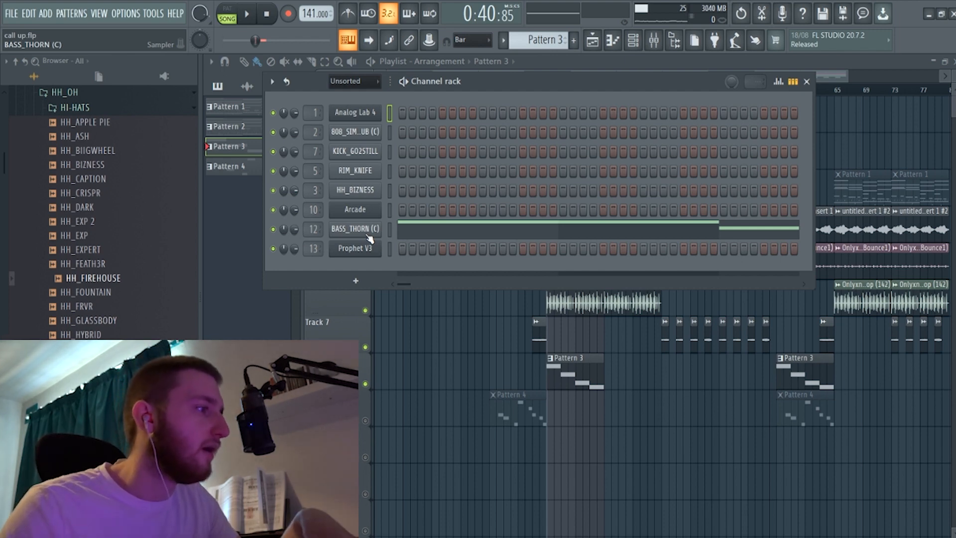
View all BASS_THORN (C) notes of Pattern 3 in the piano roll, play the section and check the mixer levels.
{"action": "right_click", "coordinate": [368, 235]}
{"action": "left_click", "coordinate": [403, 228]}
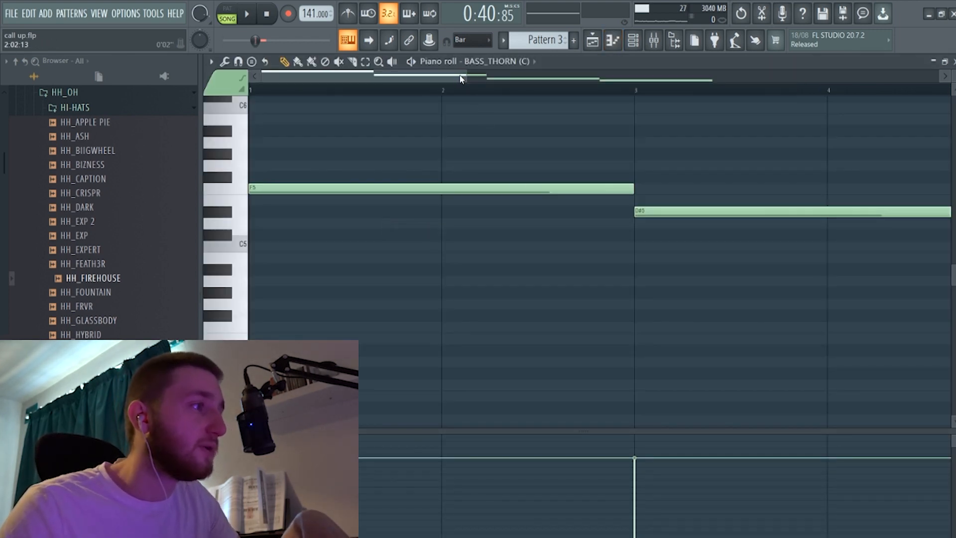
{"action": "left_click_drag", "start_coordinate": [464, 74], "coordinate": [881, 194]}
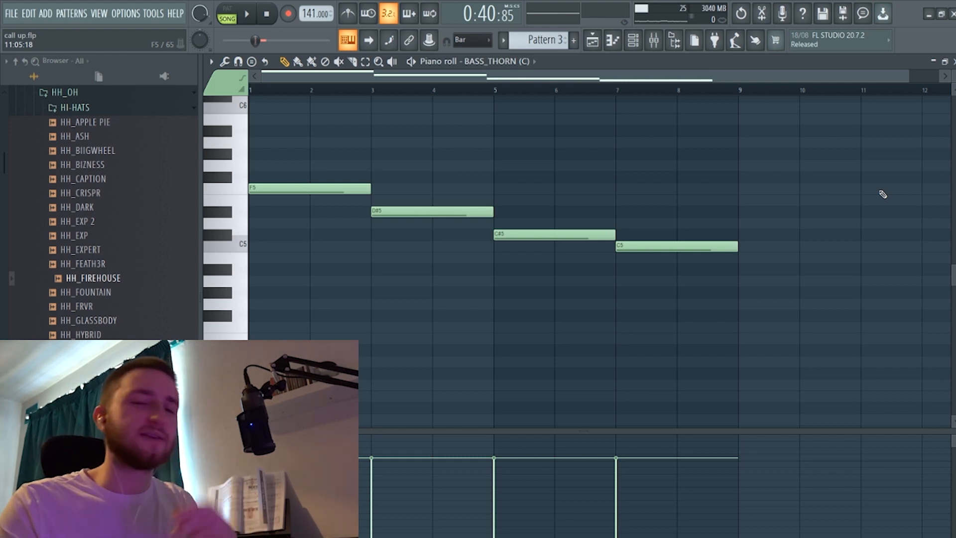
{"action": "scroll", "coordinate": [882, 194], "scroll_direction": "up", "scroll_amount": 1}
{"action": "key", "text": "space"}
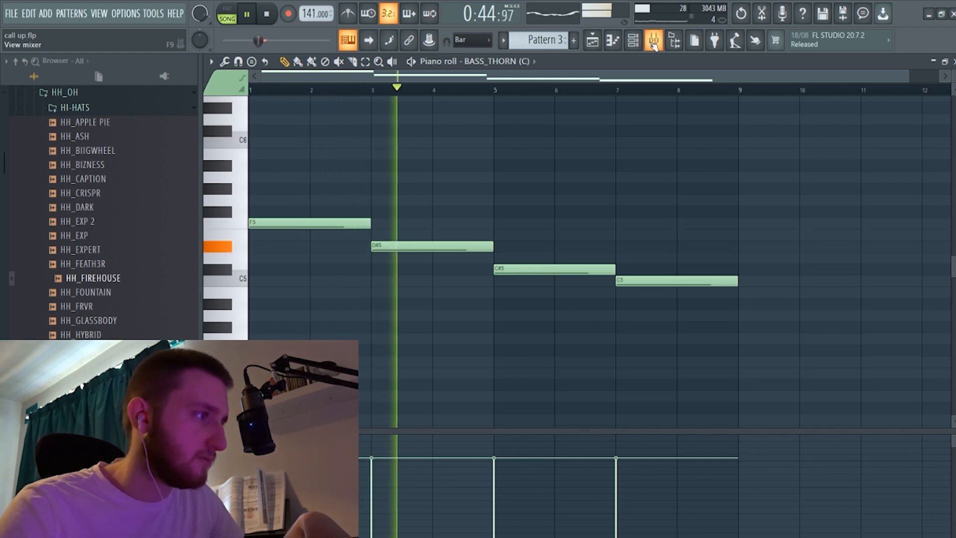
{"action": "left_click", "coordinate": [654, 43]}
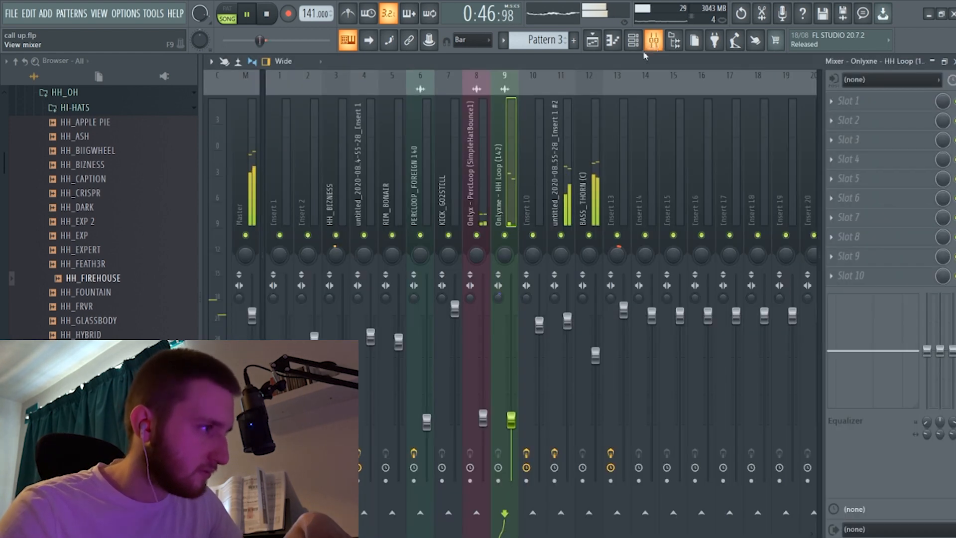
Place the playlist playhead at bar 17 and unmute Track 9, which holds the Pattern 4 clips.
{"action": "left_click", "coordinate": [598, 42]}
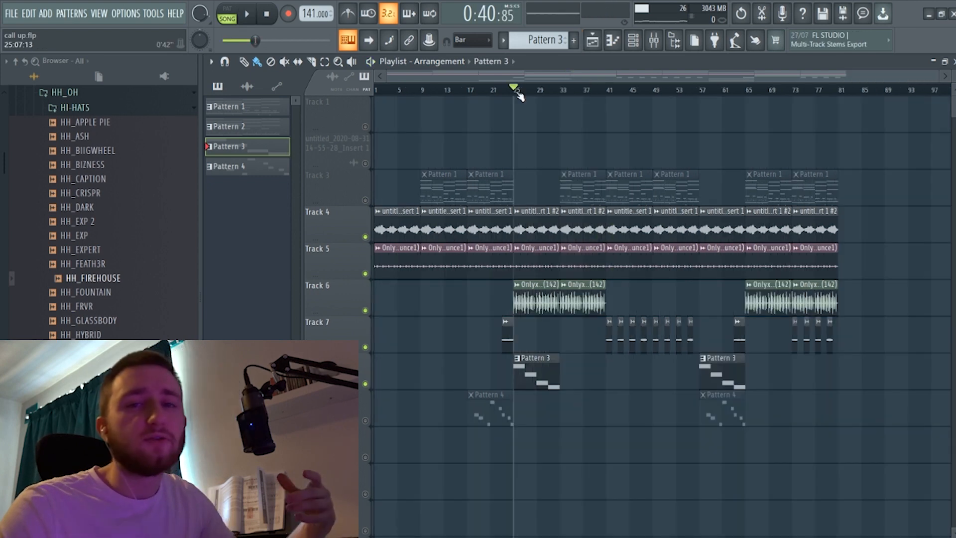
{"action": "left_click", "coordinate": [478, 91]}
{"action": "left_click_drag", "start_coordinate": [478, 91], "coordinate": [469, 91]}
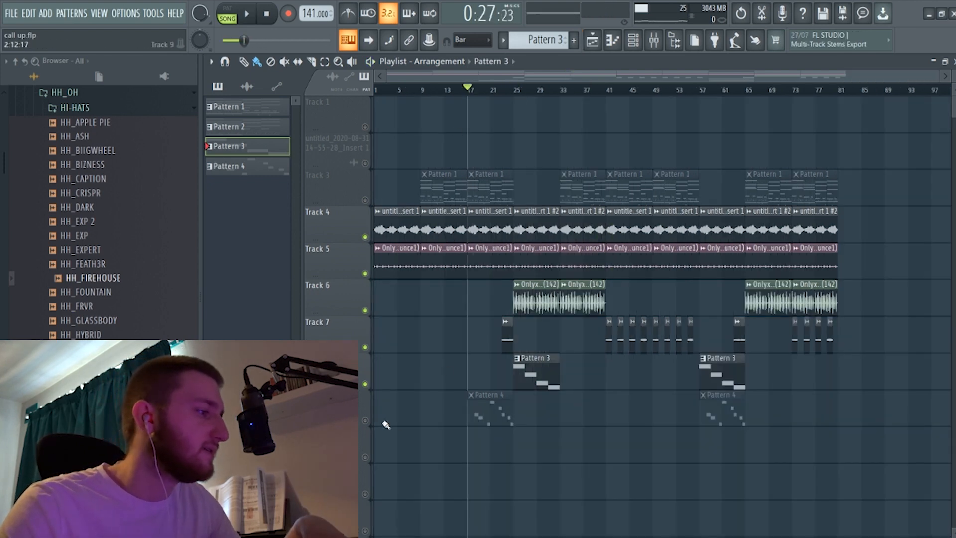
{"action": "left_click", "coordinate": [367, 422]}
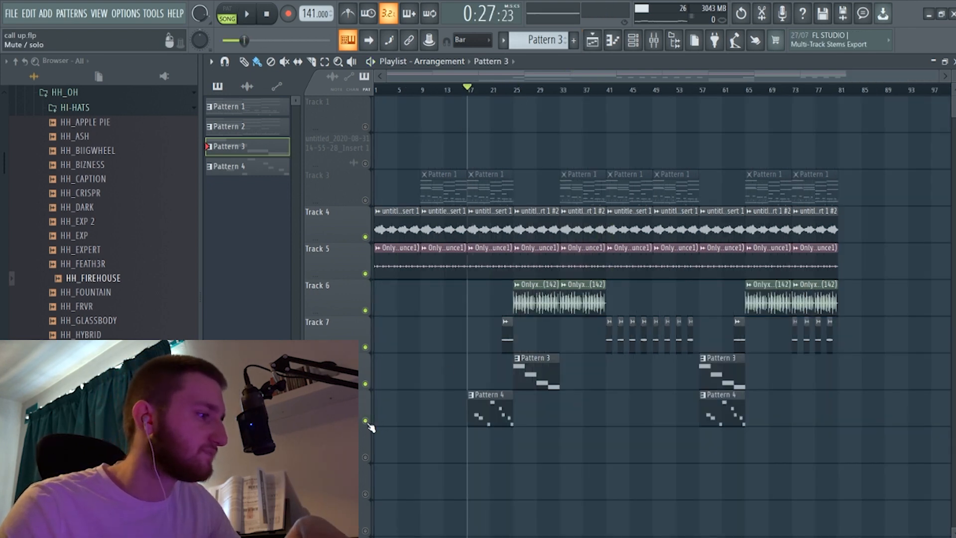
Review the FabFilter Pro-Q 3, ValhallaVintageVerb and Cassette effects on mixer track Insert 13.
{"action": "left_click", "coordinate": [652, 44]}
{"action": "left_click", "coordinate": [559, 199]}
{"action": "left_click", "coordinate": [642, 177]}
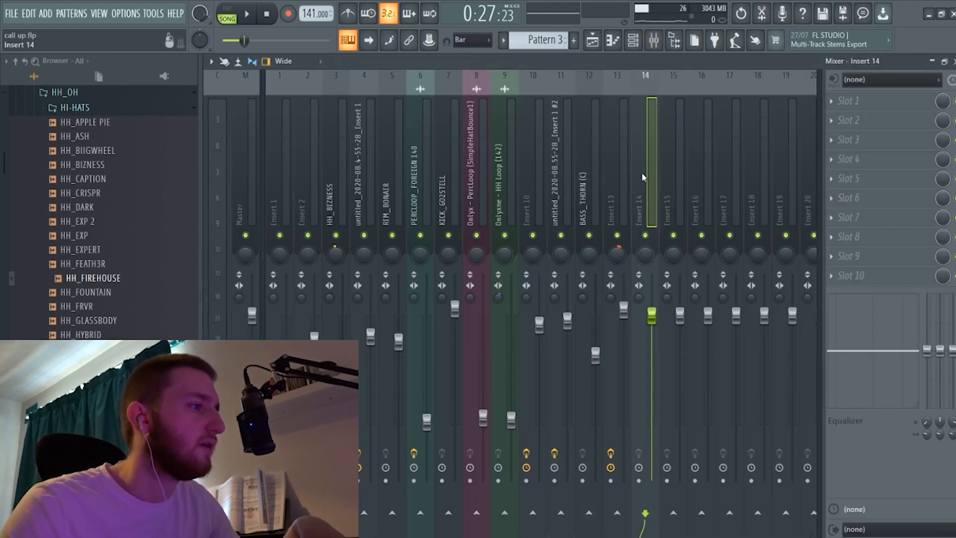
{"action": "left_click", "coordinate": [623, 177]}
{"action": "left_click", "coordinate": [878, 100]}
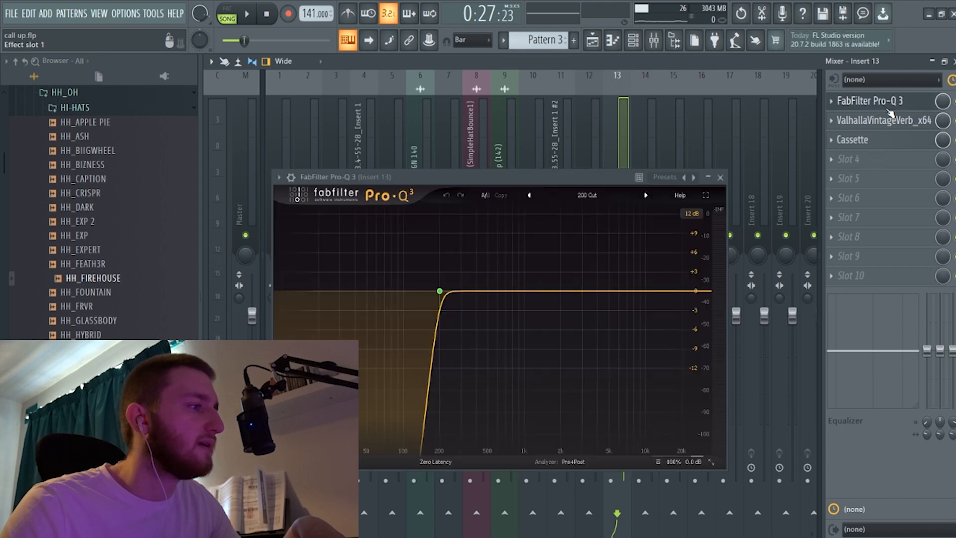
{"action": "left_click", "coordinate": [720, 178]}
{"action": "left_click", "coordinate": [877, 121]}
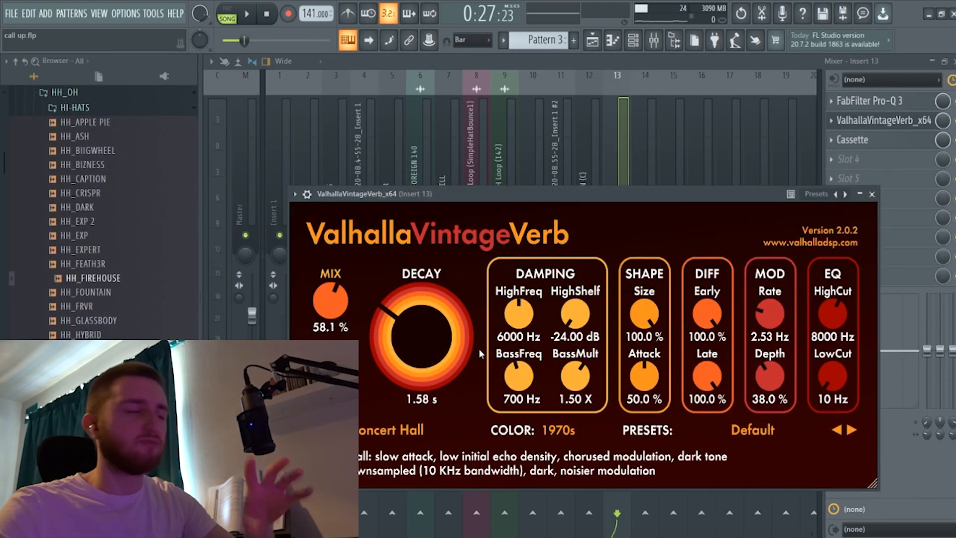
{"action": "left_click", "coordinate": [872, 194]}
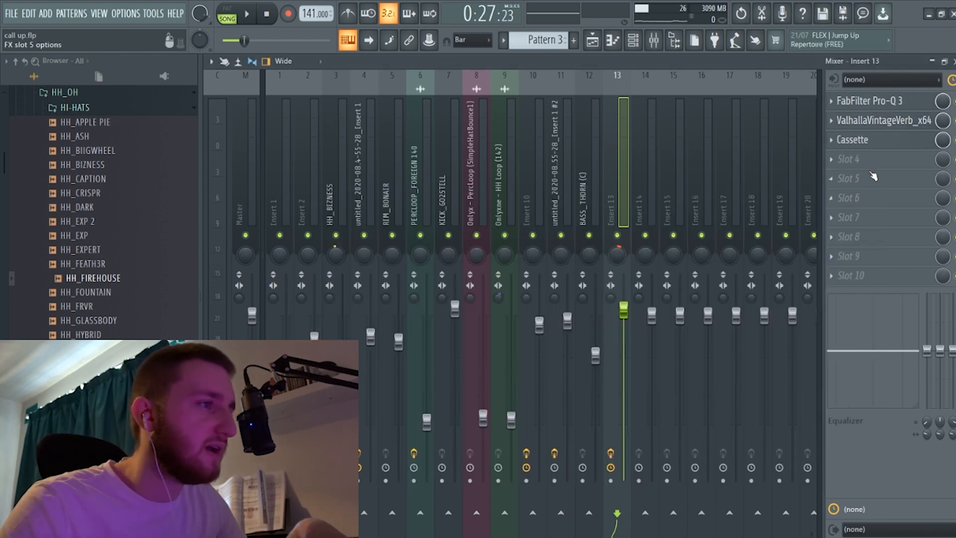
{"action": "left_click", "coordinate": [863, 141]}
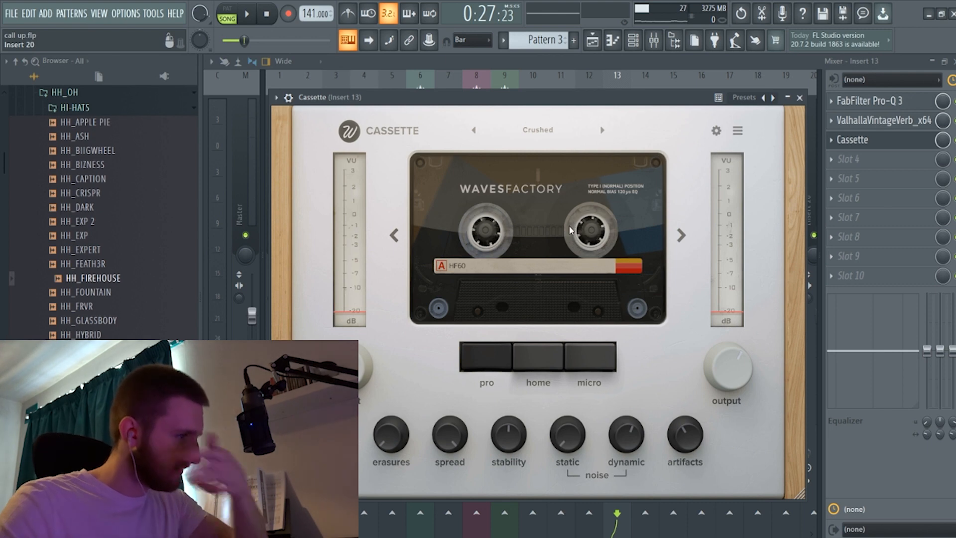
{"action": "left_click", "coordinate": [800, 99]}
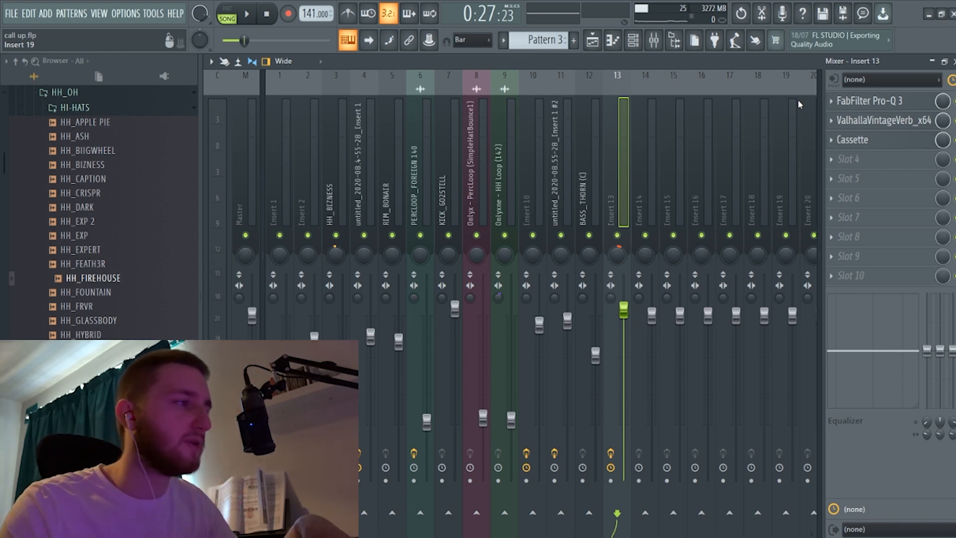
Play the arrangement from bar 17 to hear the Pattern 4 clip with the other unmuted tracks, and check the mixer.
{"action": "left_click", "coordinate": [591, 42]}
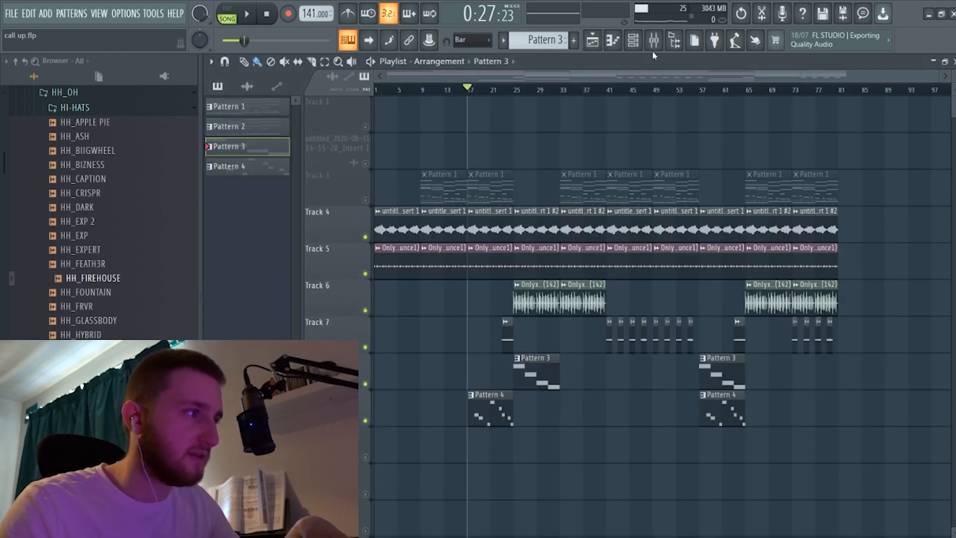
{"action": "key", "text": "space"}
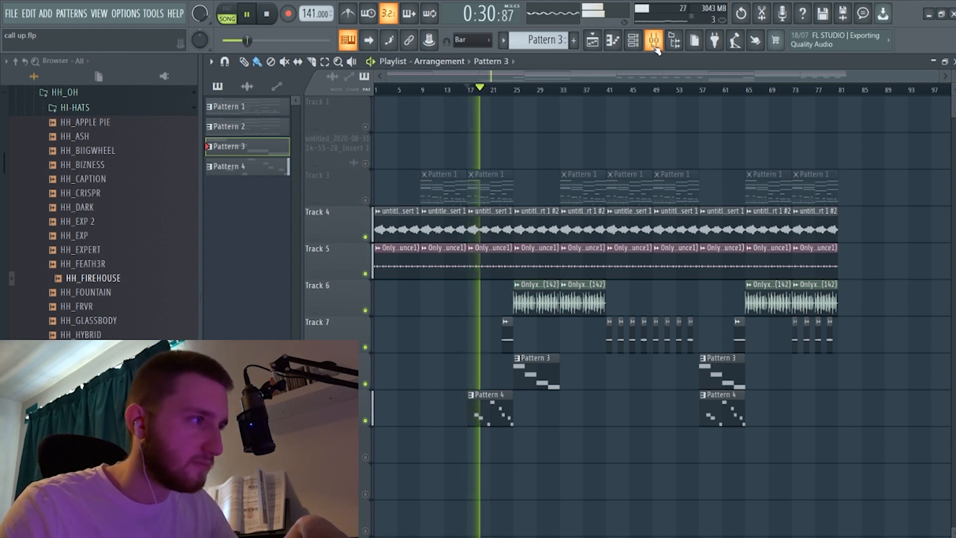
{"action": "left_click", "coordinate": [653, 41]}
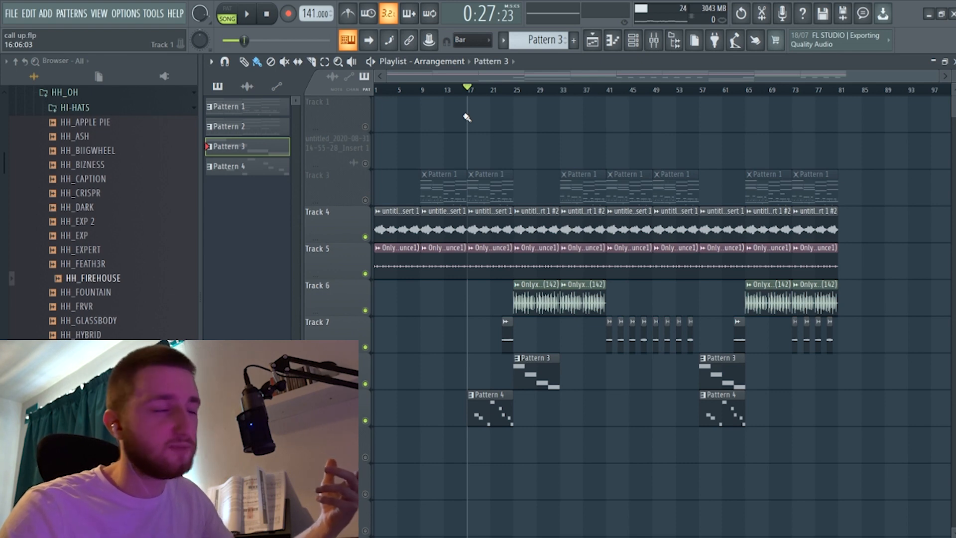
Select the time range from bar 17 to bar 25 in the playlist and solo Track 3.
{"action": "left_click_drag", "start_coordinate": [472, 95], "coordinate": [520, 95]}
{"action": "right_click", "coordinate": [365, 201]}
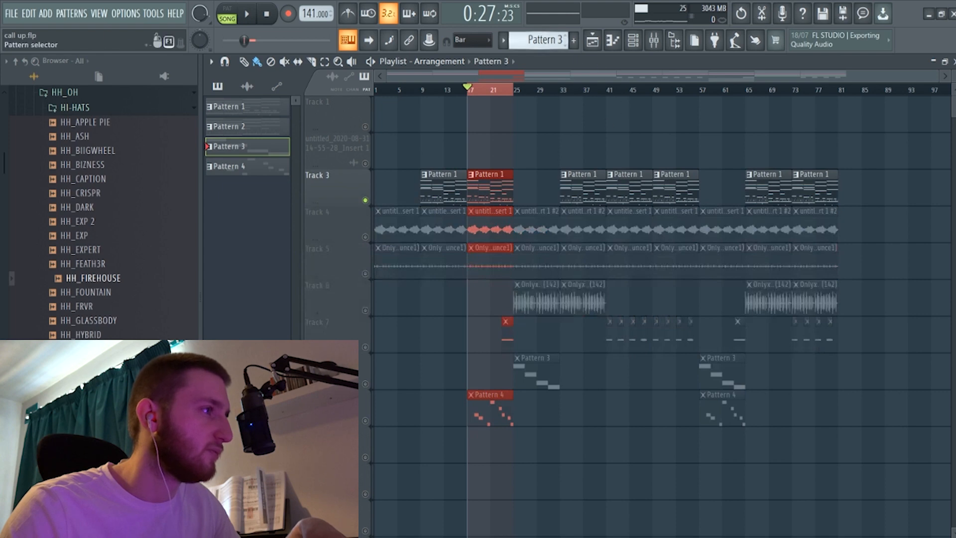
Show Pattern 1 in the channel rack with its other active parts muted and play the RIM_KNIFE part.
{"action": "left_click", "coordinate": [548, 40]}
{"action": "left_click", "coordinate": [571, 47]}
{"action": "left_click", "coordinate": [633, 40]}
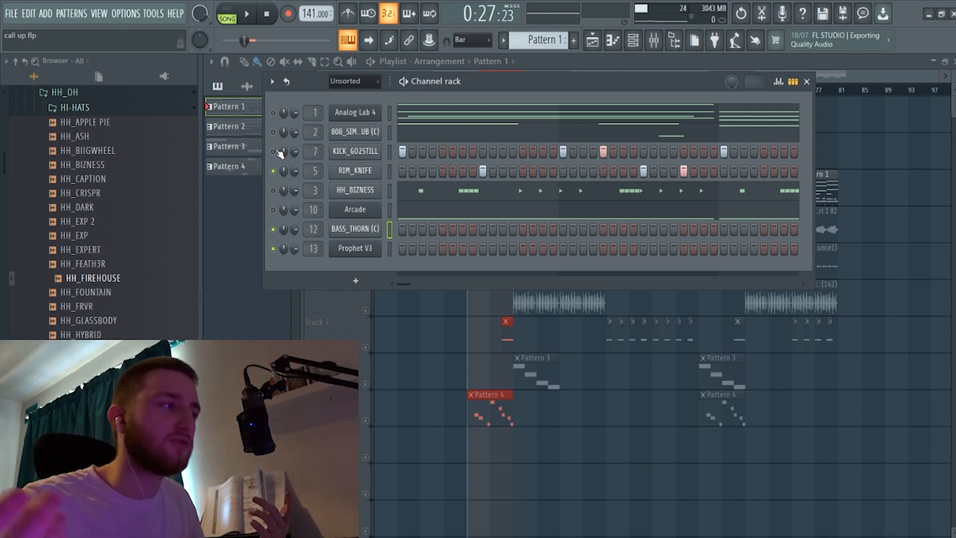
{"action": "key", "text": "space"}
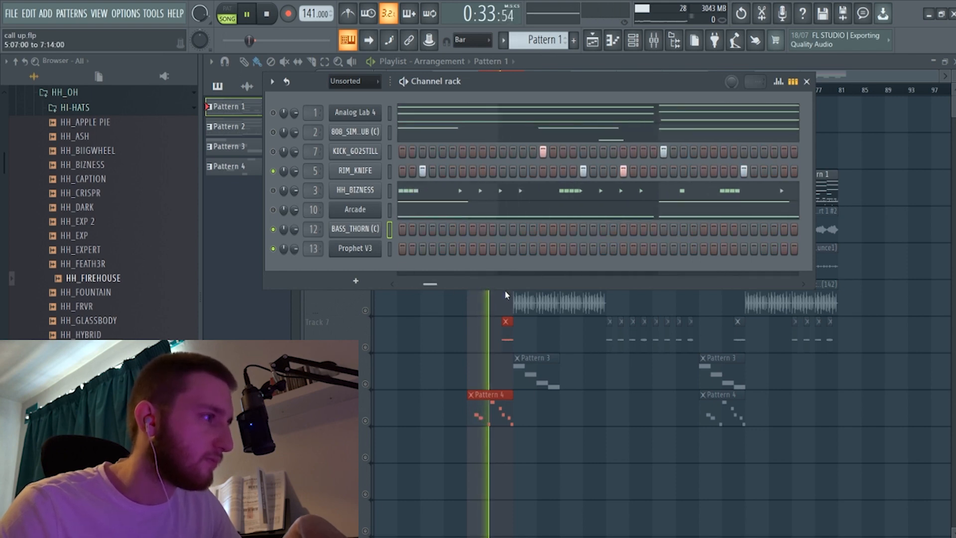
{"action": "key", "text": "space"}
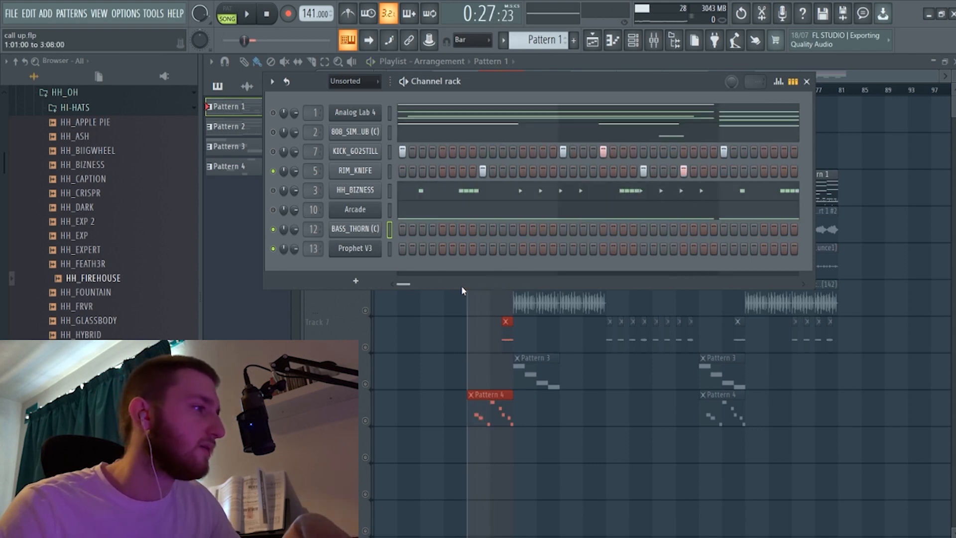
View the RIM_KNIFE step velocities in the graph editor, close it and unmute the HH_BIZNESS channel.
{"action": "right_click", "coordinate": [371, 171]}
{"action": "left_click", "coordinate": [426, 181]}
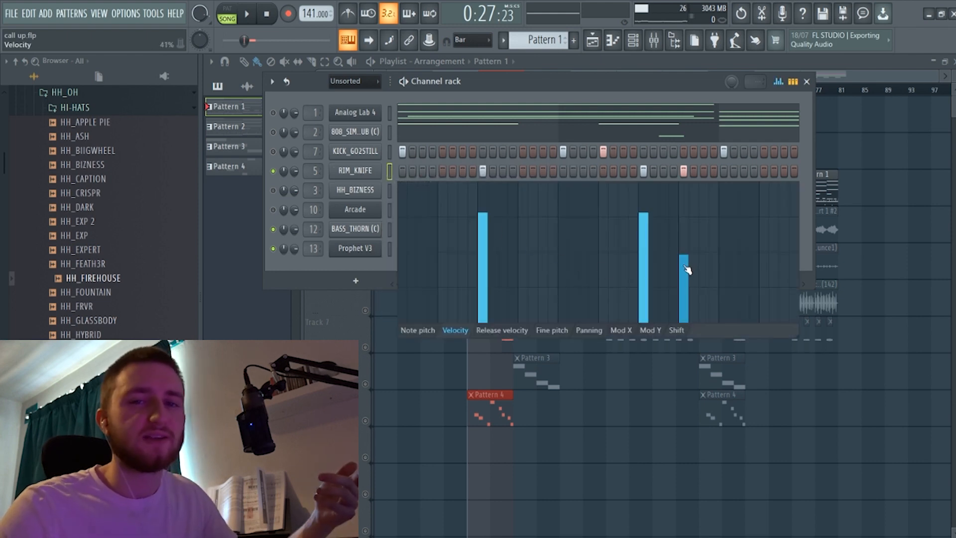
{"action": "right_click", "coordinate": [351, 175]}
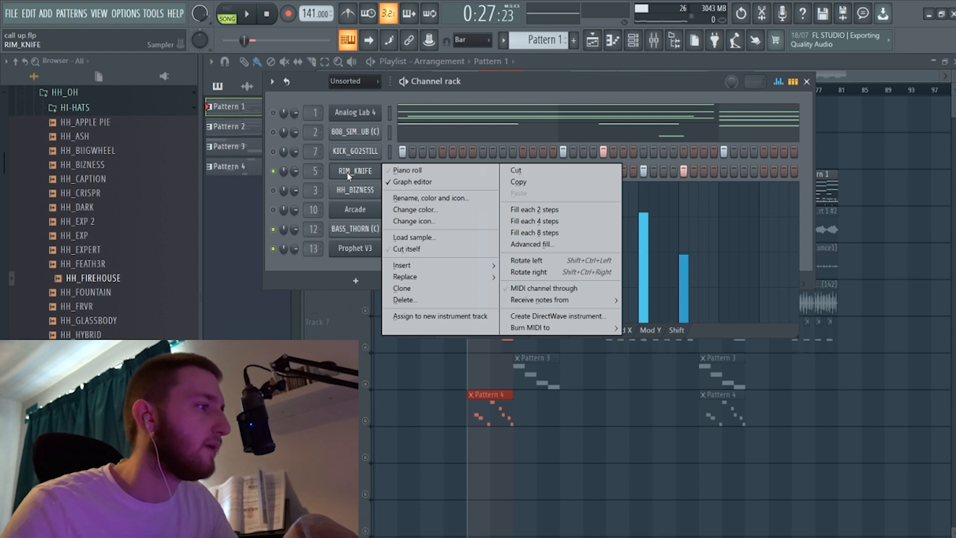
{"action": "left_click", "coordinate": [394, 183]}
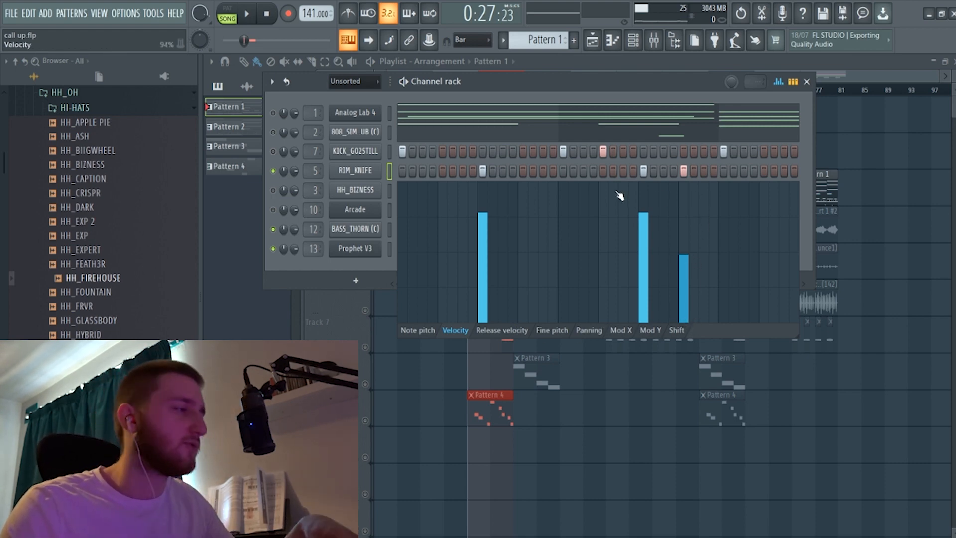
{"action": "left_click", "coordinate": [389, 171]}
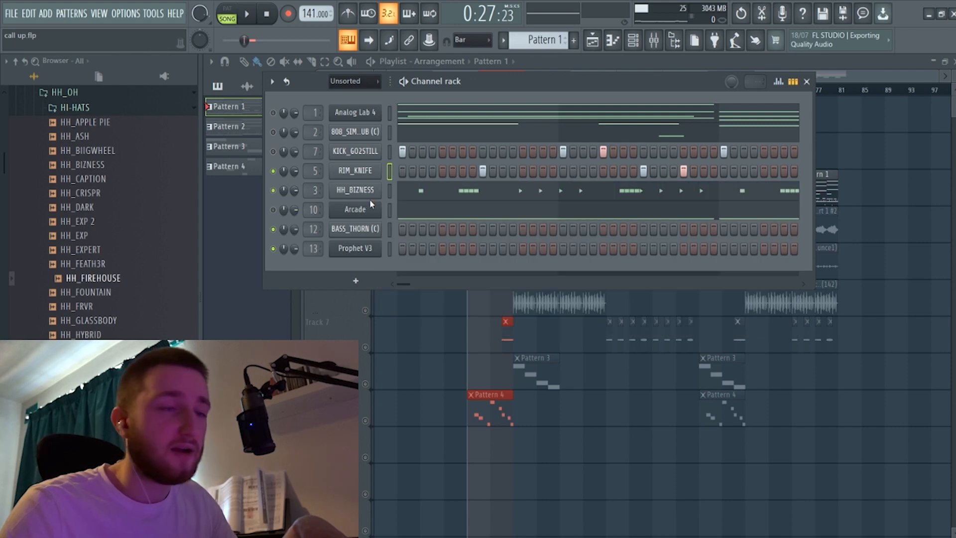
Play the section with HH_BIZNESS and examine its Pattern 1 notes and velocities in the piano roll.
{"action": "key", "text": "space"}
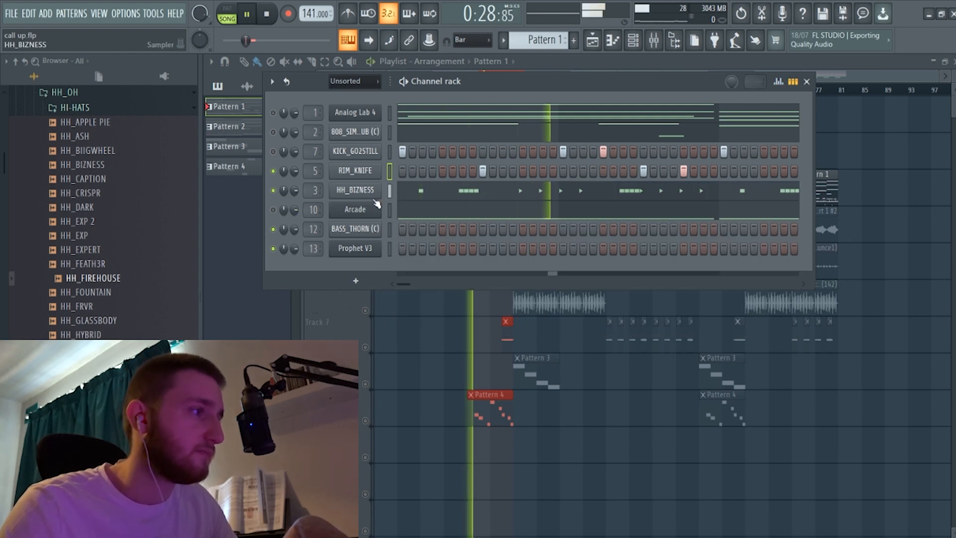
{"action": "right_click", "coordinate": [380, 186]}
{"action": "left_click", "coordinate": [390, 190]}
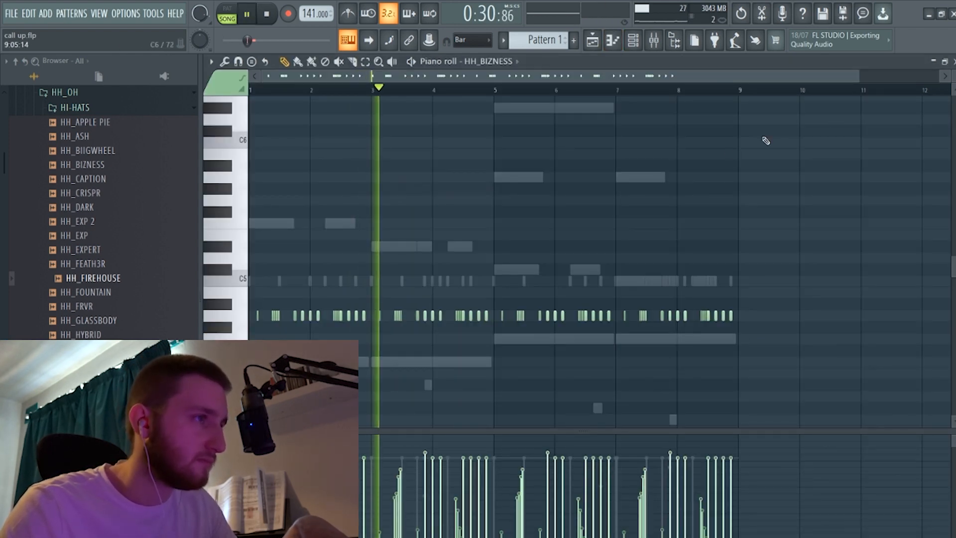
{"action": "left_click_drag", "start_coordinate": [859, 76], "coordinate": [472, 143]}
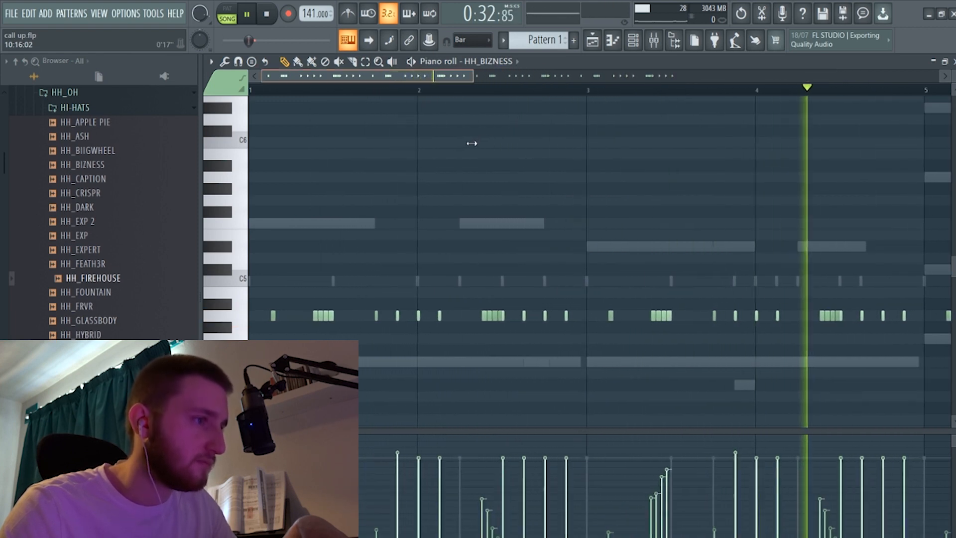
{"action": "scroll", "coordinate": [582, 207], "scroll_direction": "down", "scroll_amount": 3}
{"action": "key", "text": "space"}
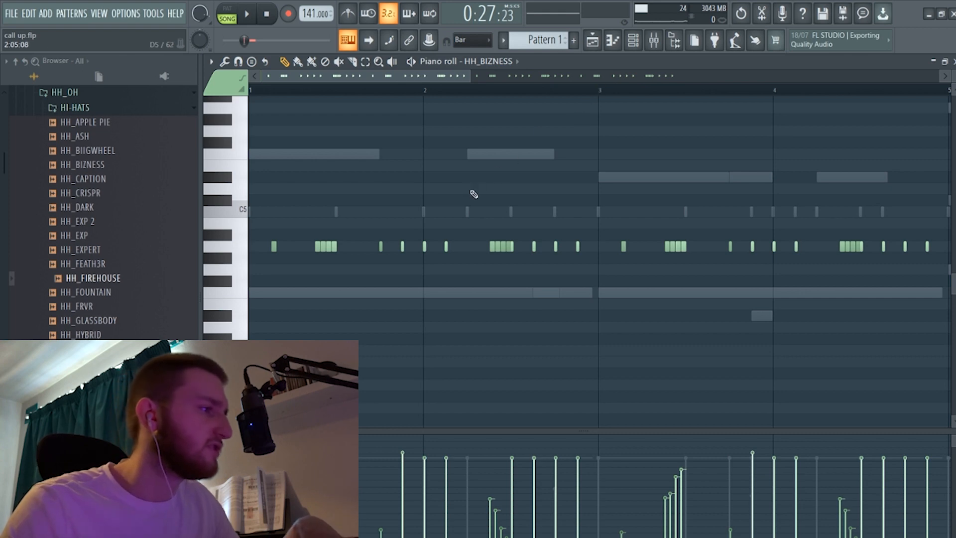
Set the global snap to (none) and widen the piano roll view of the HH_BIZNESS notes.
{"action": "left_click", "coordinate": [471, 40]}
{"action": "left_click", "coordinate": [468, 82]}
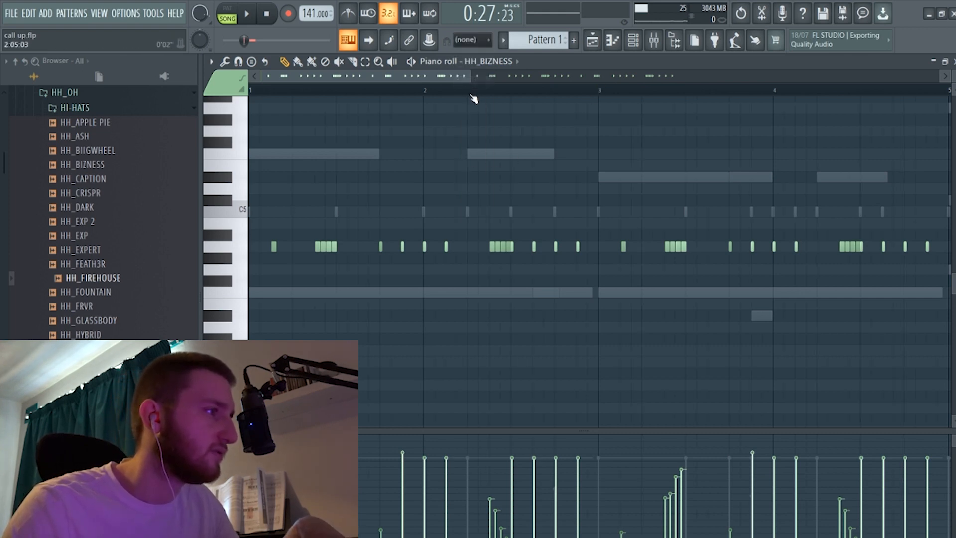
{"action": "left_click_drag", "start_coordinate": [472, 75], "coordinate": [566, 169]}
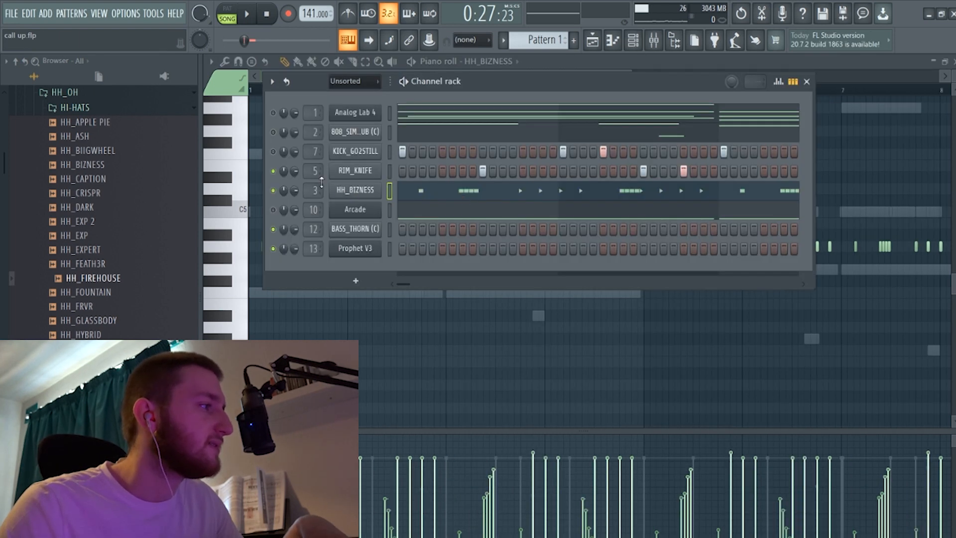
Unmute KICK_GO2STILL, play the section with its notes shown in the piano roll, and return to the channel rack.
{"action": "left_click", "coordinate": [275, 152]}
{"action": "right_click", "coordinate": [377, 148]}
{"action": "left_click", "coordinate": [404, 149]}
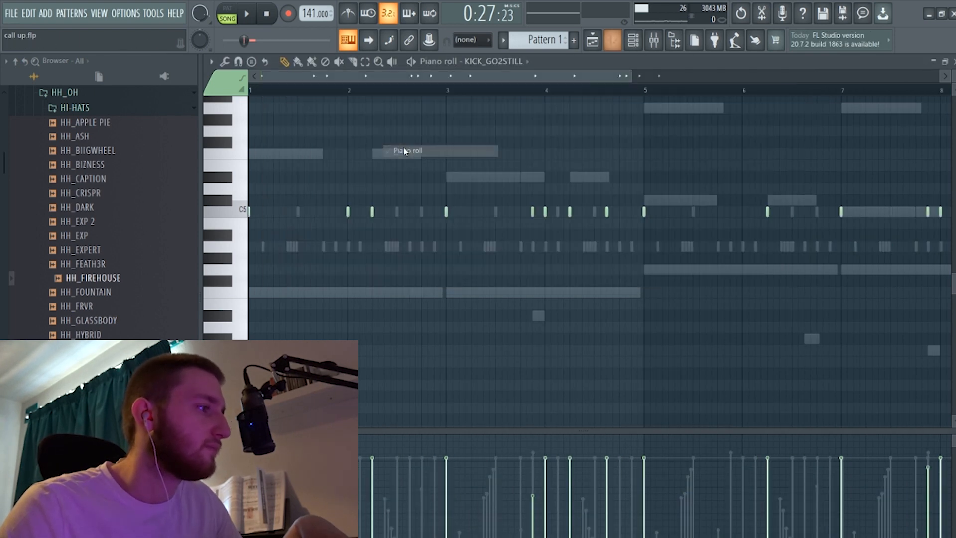
{"action": "key", "text": "space"}
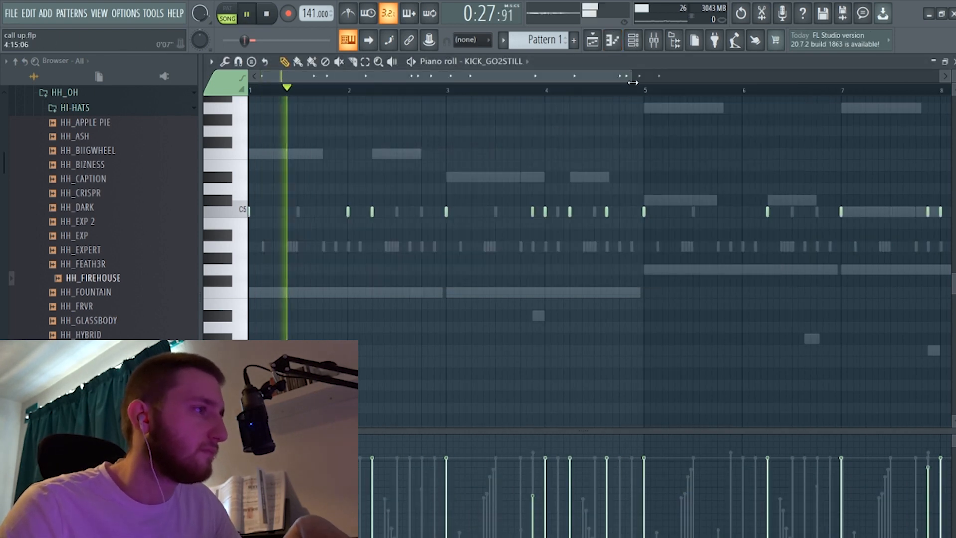
{"action": "left_click_drag", "start_coordinate": [631, 79], "coordinate": [761, 81]}
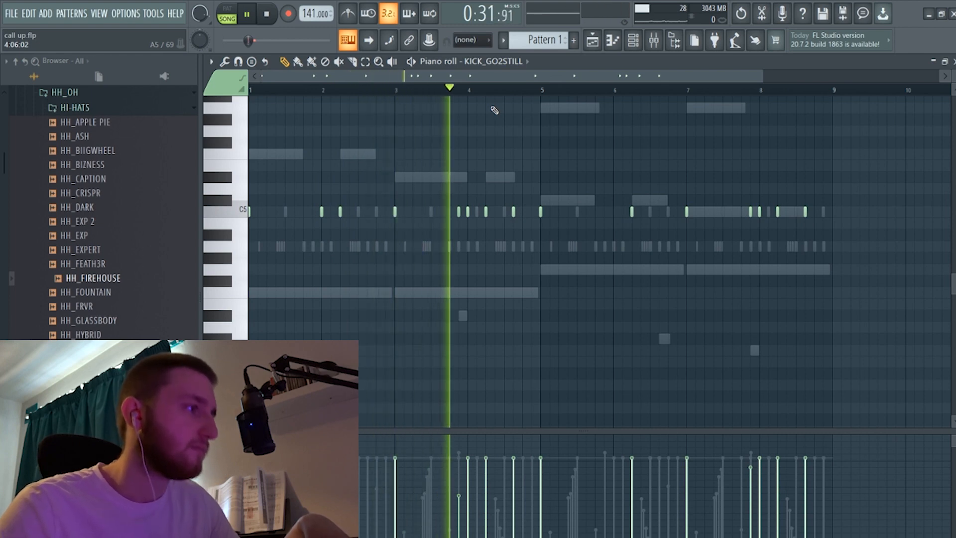
{"action": "key", "text": "space"}
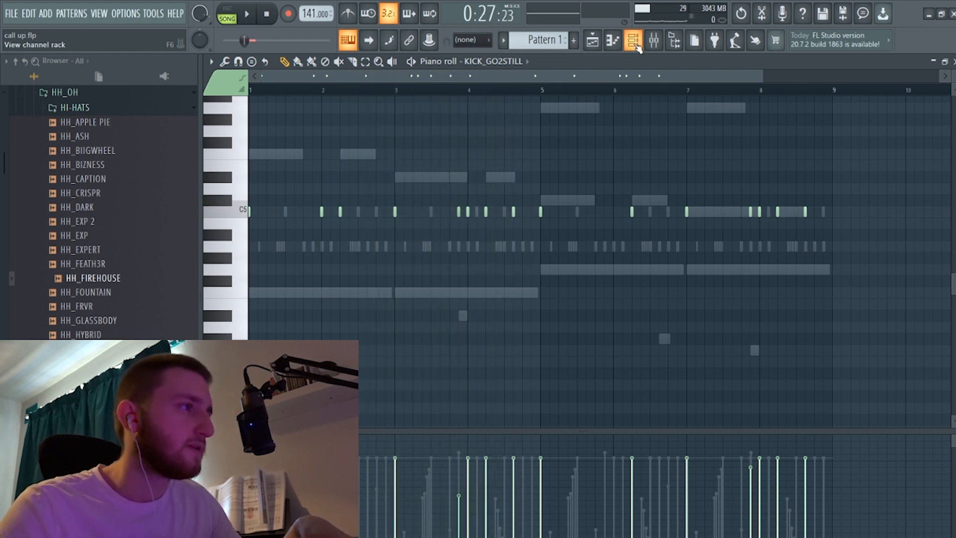
{"action": "left_click", "coordinate": [634, 42]}
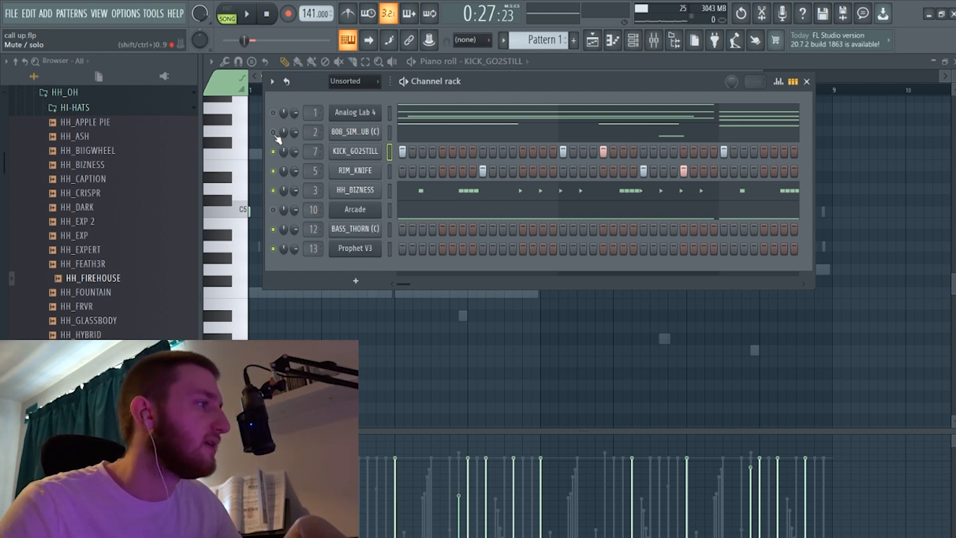
Unmute the 808_SIMPLE SUB (C) channel, view its sample settings and close them.
{"action": "left_click", "coordinate": [364, 136]}
{"action": "left_click", "coordinate": [282, 182]}
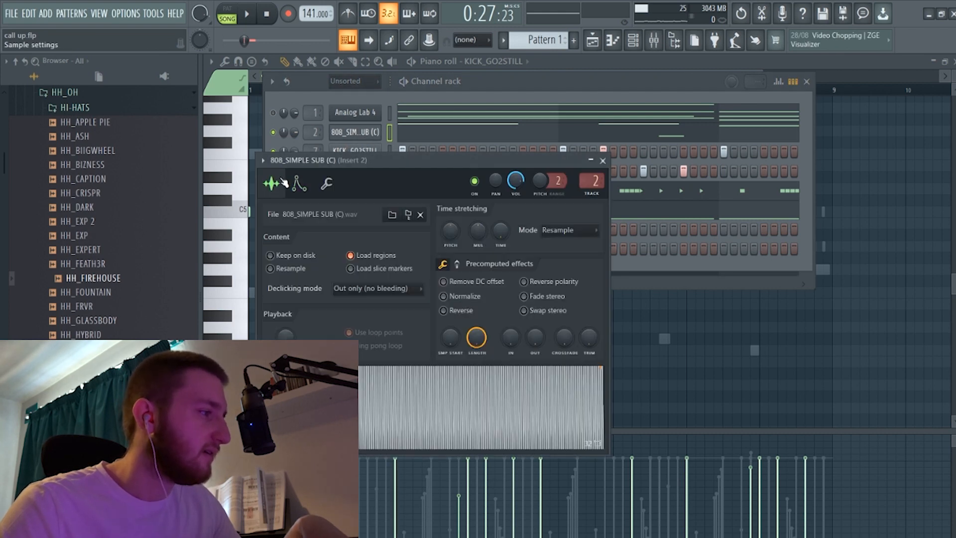
{"action": "left_click", "coordinate": [603, 161]}
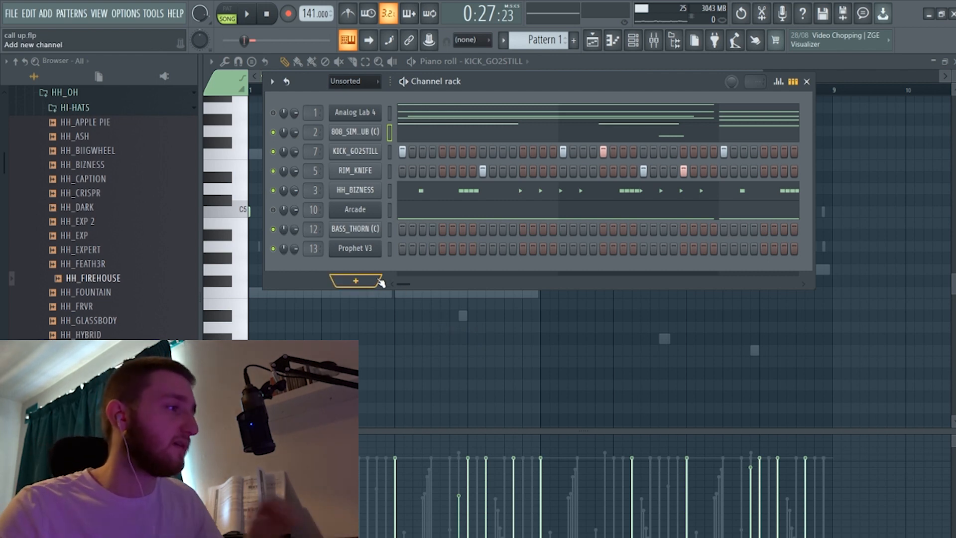
Examine the 808_SIMPLE SUB (C) notes up close in the piano roll, including the note properties of the F4 slide note.
{"action": "right_click", "coordinate": [365, 132]}
{"action": "left_click", "coordinate": [396, 132]}
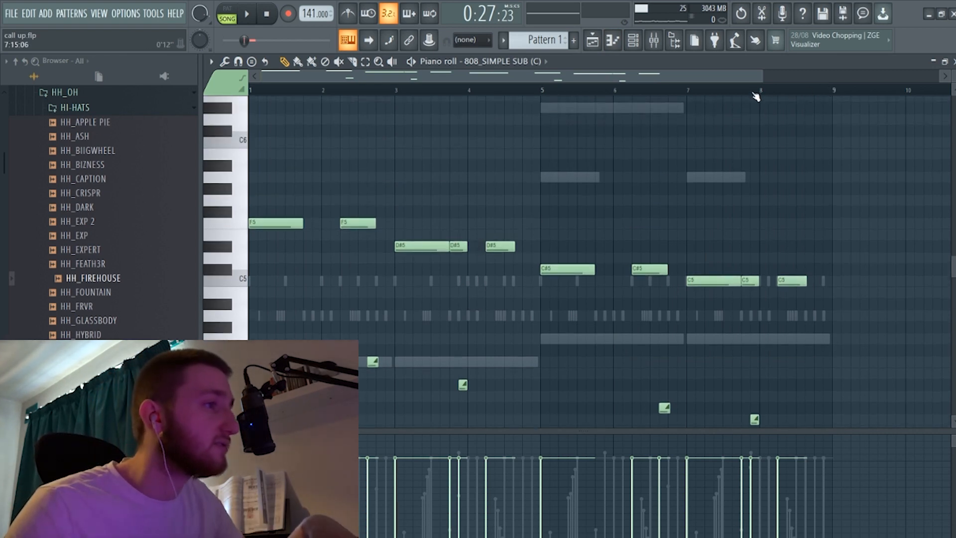
{"action": "left_click_drag", "start_coordinate": [757, 83], "coordinate": [407, 80]}
{"action": "scroll", "coordinate": [565, 311], "scroll_direction": "down", "scroll_amount": 2}
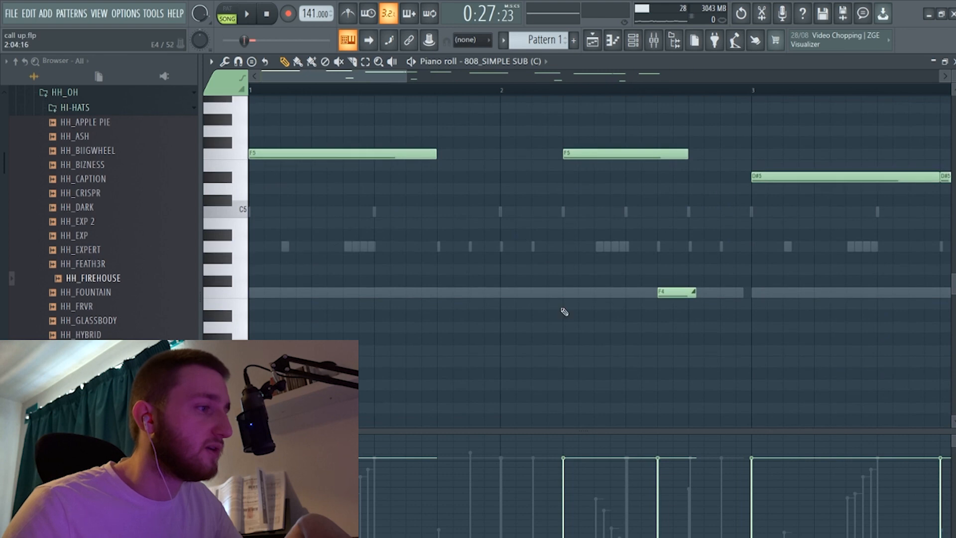
{"action": "double_click", "coordinate": [675, 293]}
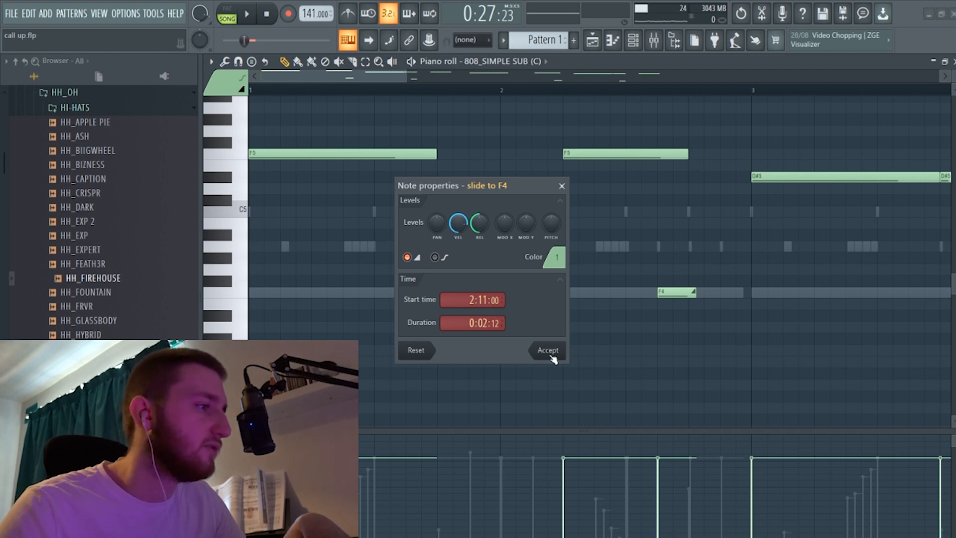
{"action": "left_click", "coordinate": [551, 355]}
{"action": "scroll", "coordinate": [577, 285], "scroll_direction": "up", "scroll_amount": 1}
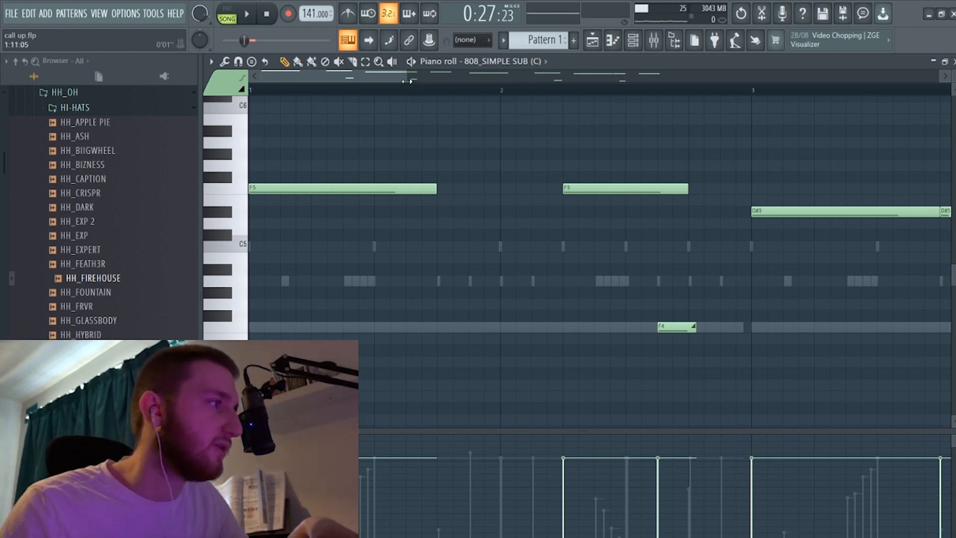
Play the section while viewing the whole run of 808_SIMPLE SUB (C) notes in the piano roll.
{"action": "left_click_drag", "start_coordinate": [407, 81], "coordinate": [707, 81]}
{"action": "key", "text": "space"}
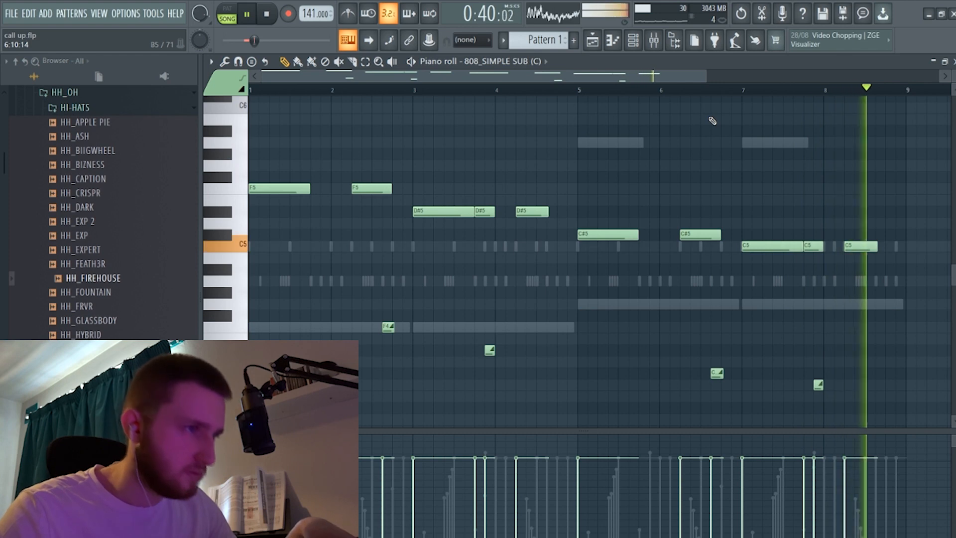
{"action": "key", "text": "space"}
Return to the playlist, unsolo Track 3 and play the selected section with all tracks.
{"action": "left_click", "coordinate": [640, 42]}
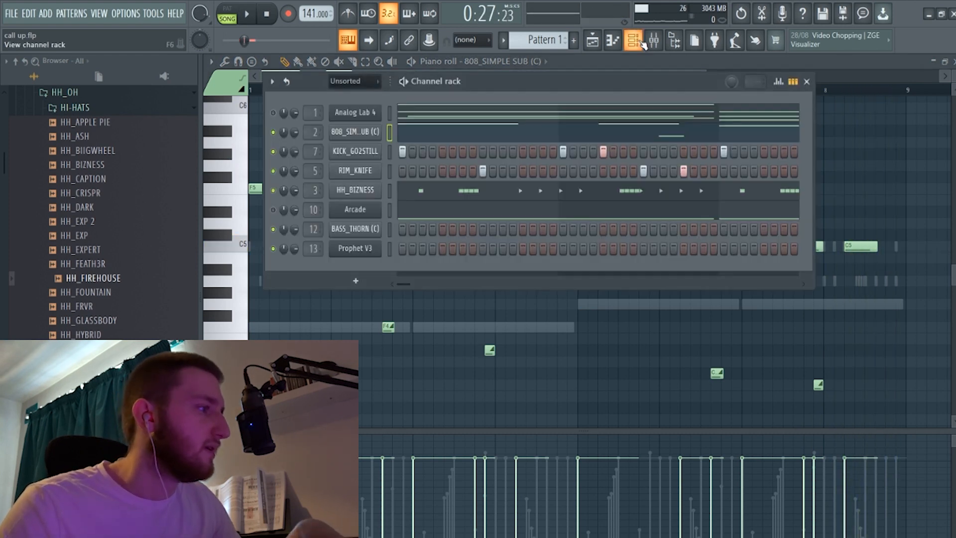
{"action": "left_click", "coordinate": [592, 41]}
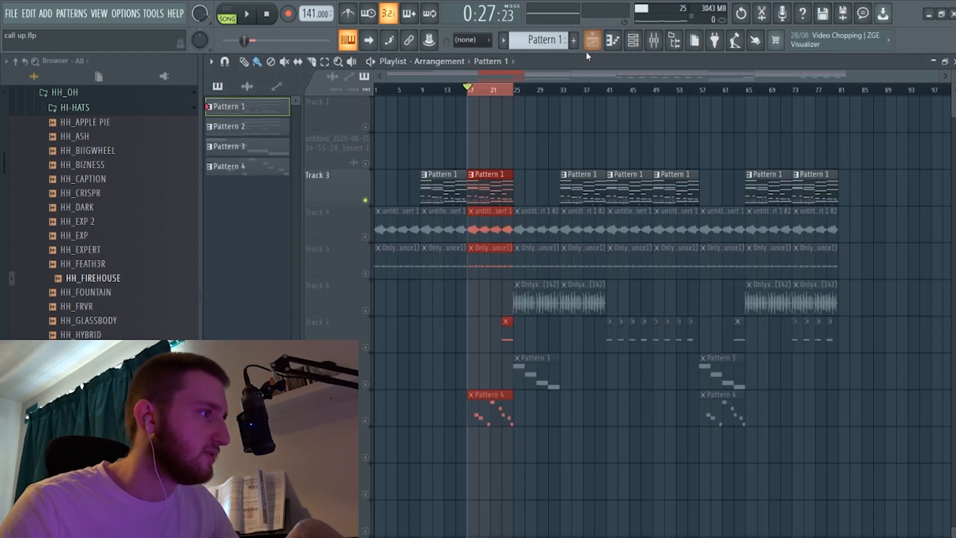
{"action": "right_click", "coordinate": [366, 201]}
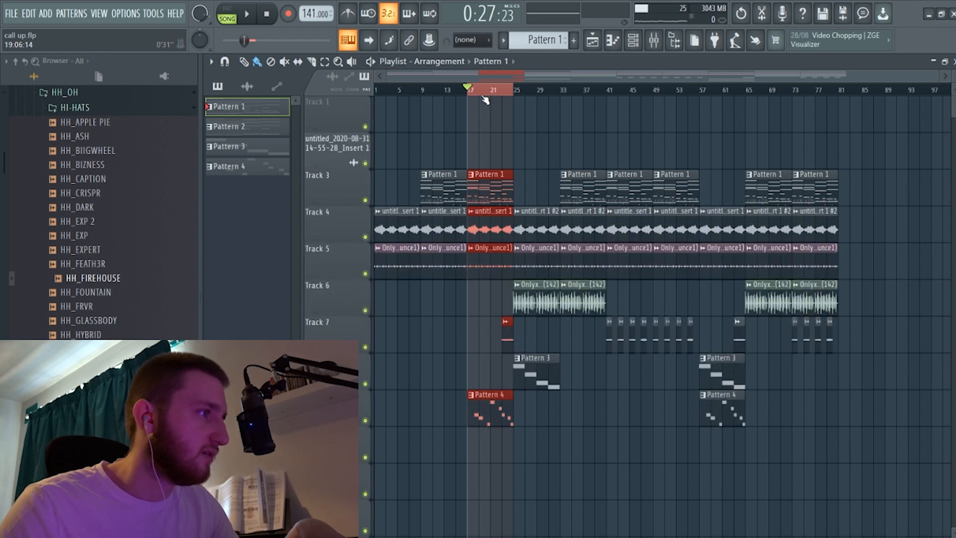
{"action": "key", "text": "space"}
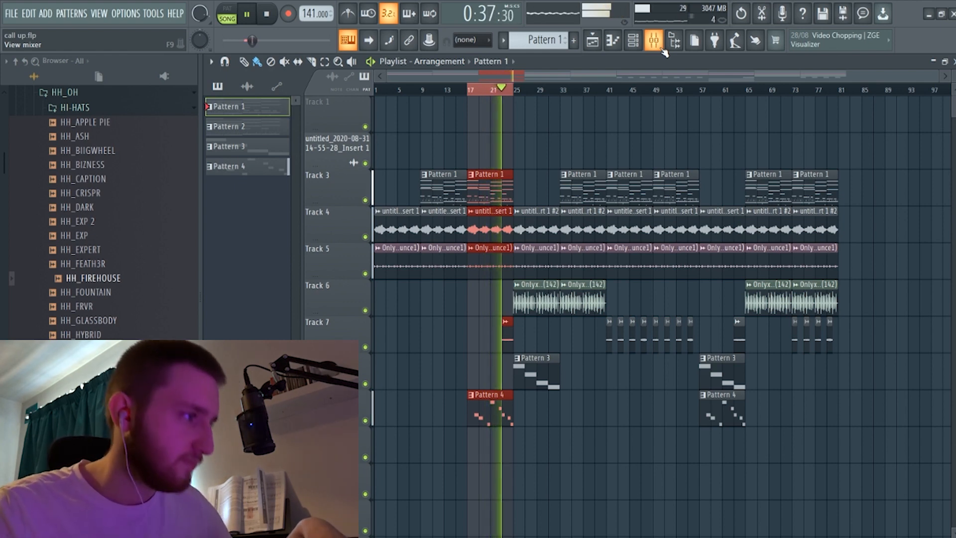
Extend the playback range over the whole arrangement, deselect the clips and reset playback to the song's start.
{"action": "key", "text": "ctrl+a"}
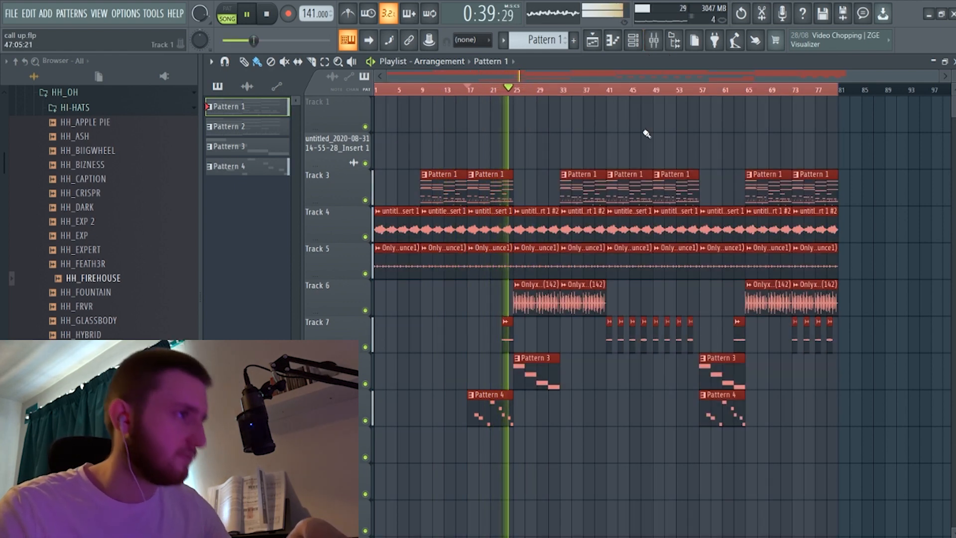
{"action": "left_click", "coordinate": [669, 130]}
{"action": "key", "text": "space"}
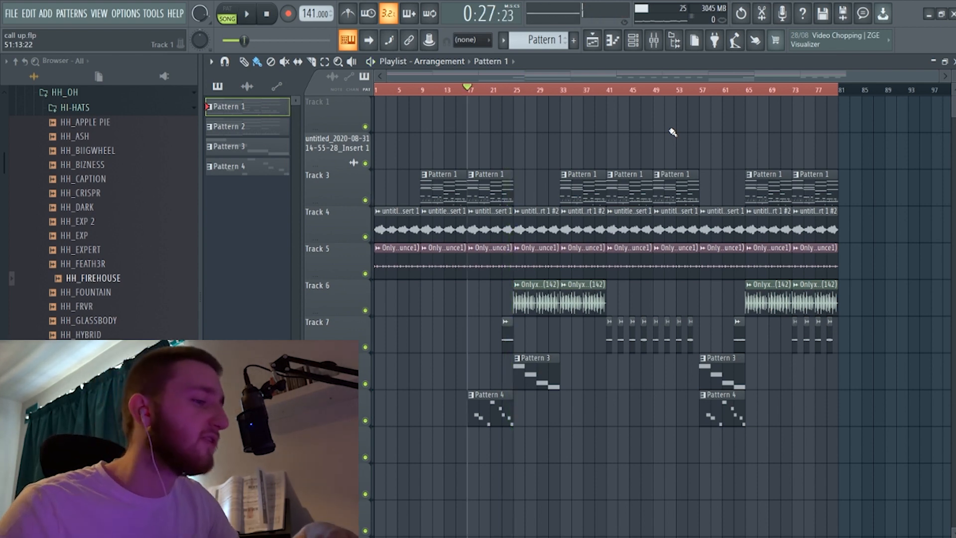
{"action": "left_click", "coordinate": [266, 14]}
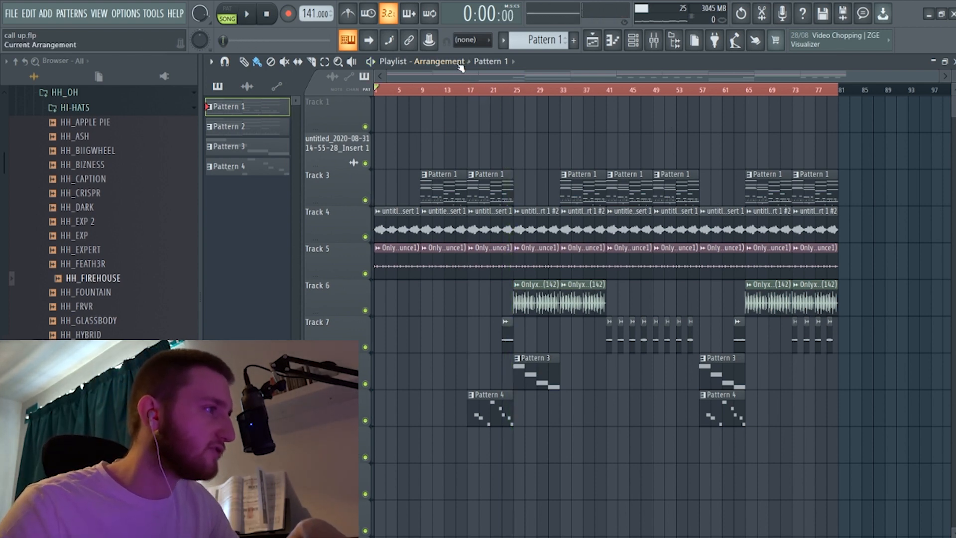
Set the global snap to Bar, then solo Track 4 and play it from the start of the song.
{"action": "left_click", "coordinate": [472, 39]}
{"action": "left_click", "coordinate": [477, 210]}
{"action": "right_click", "coordinate": [365, 237]}
{"action": "key", "text": "space"}
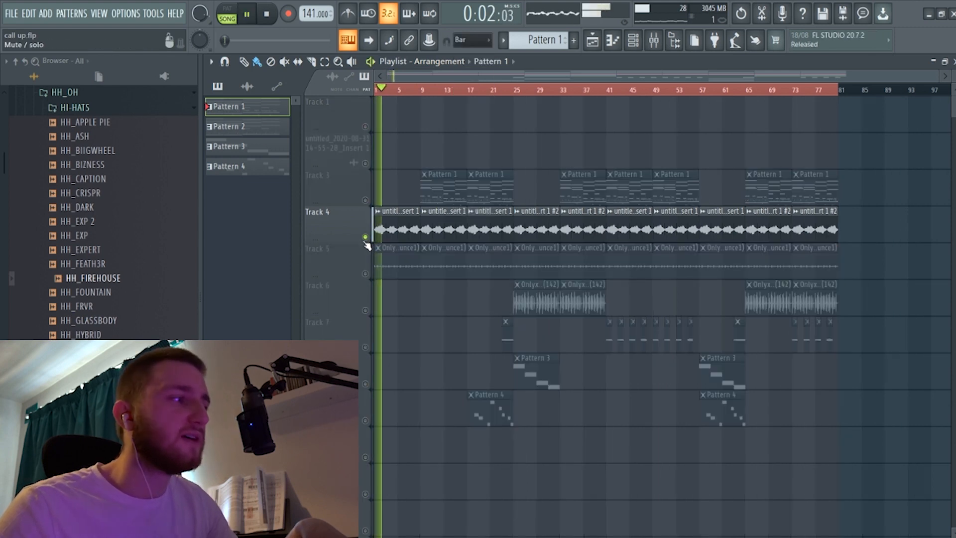
{"action": "key", "text": "space"}
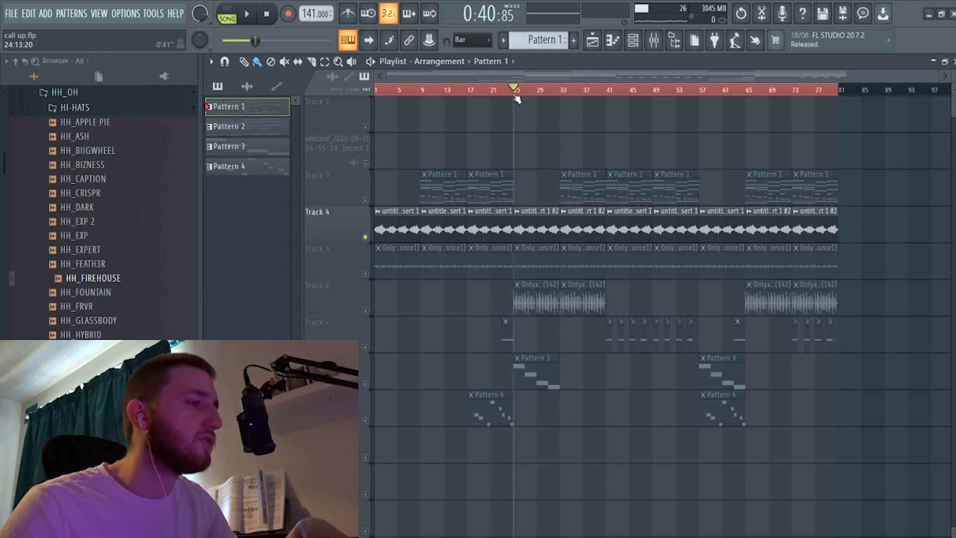
Play the soloed Track 4 from bar 25, stop playback and unsolo the track.
{"action": "key", "text": "space"}
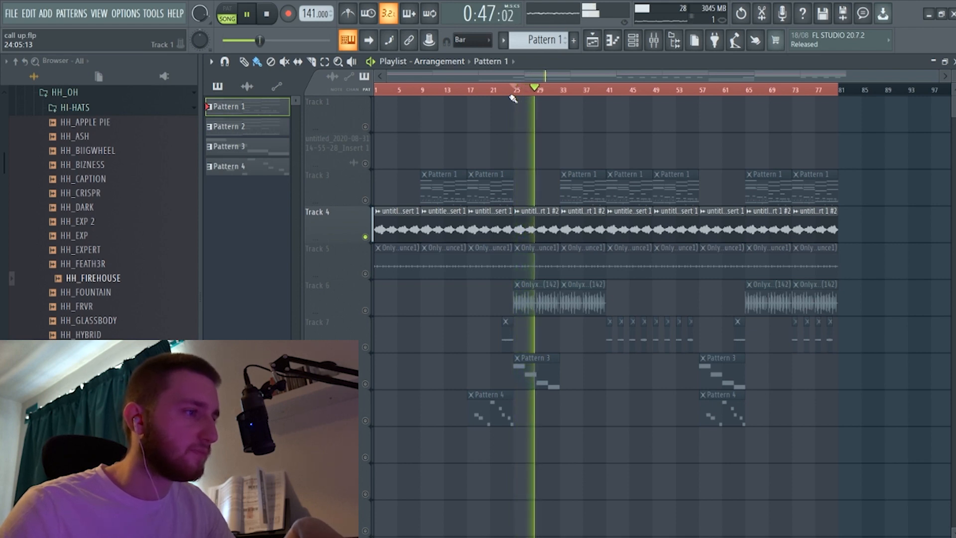
{"action": "key", "text": "space"}
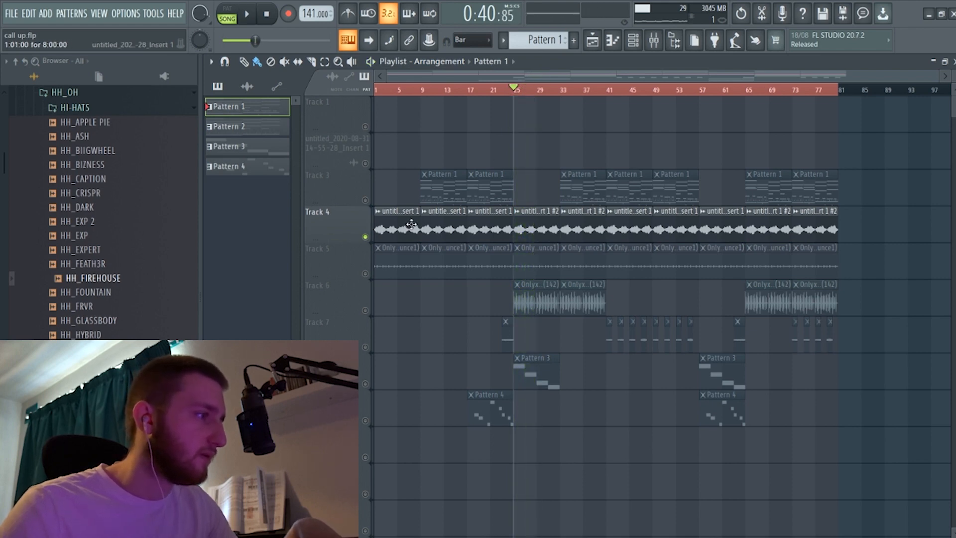
{"action": "right_click", "coordinate": [365, 236]}
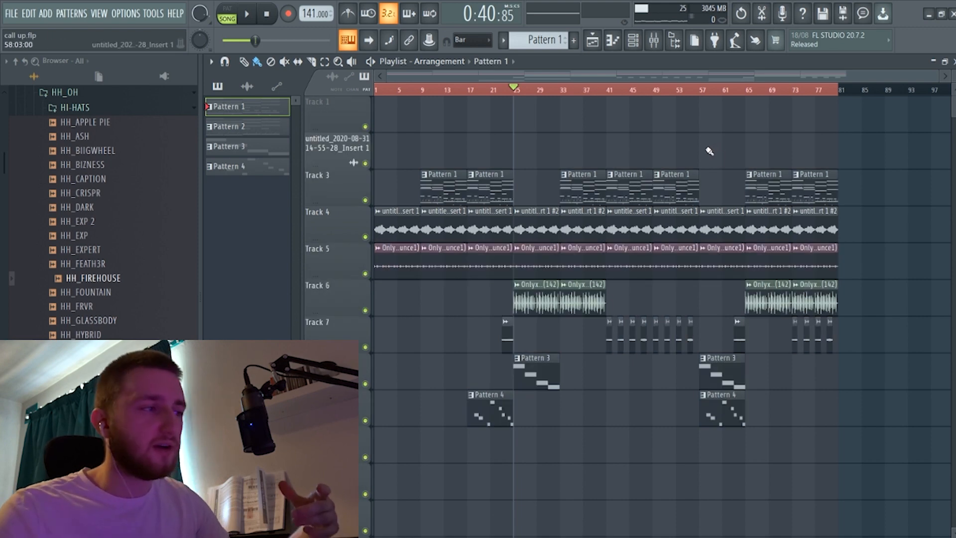
Play the full arrangement from bar 41 to hear the section with the repeated Track 7 clips.
{"action": "left_click", "coordinate": [607, 92]}
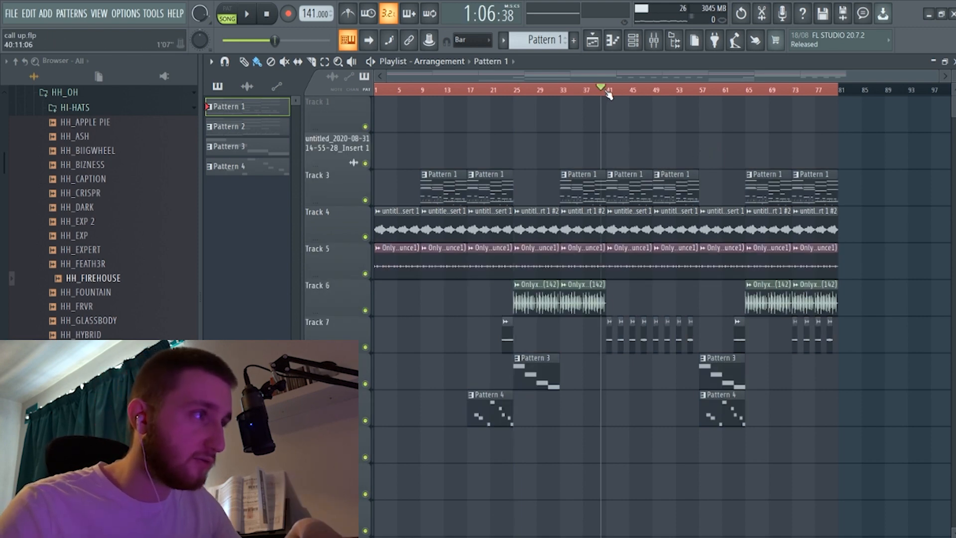
{"action": "key", "text": "space"}
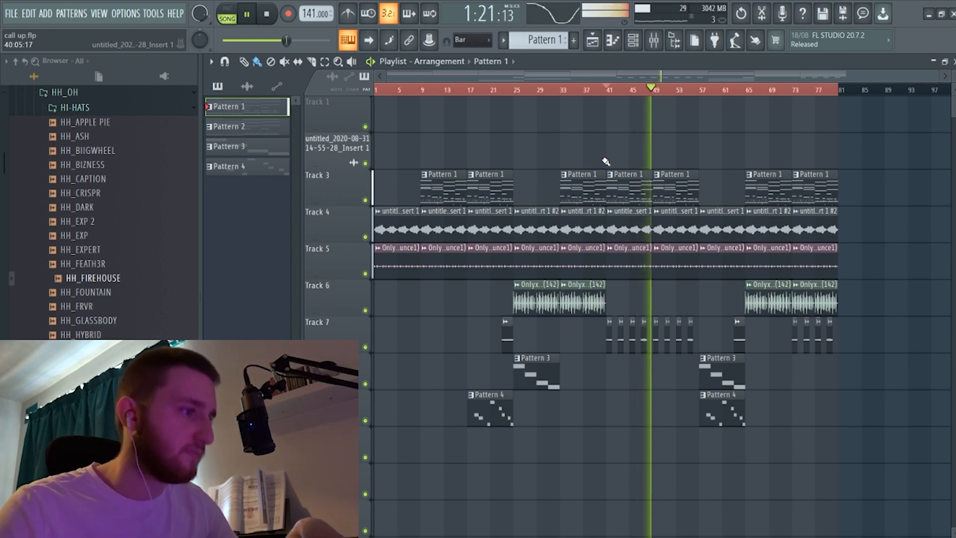
{"action": "key", "text": "space"}
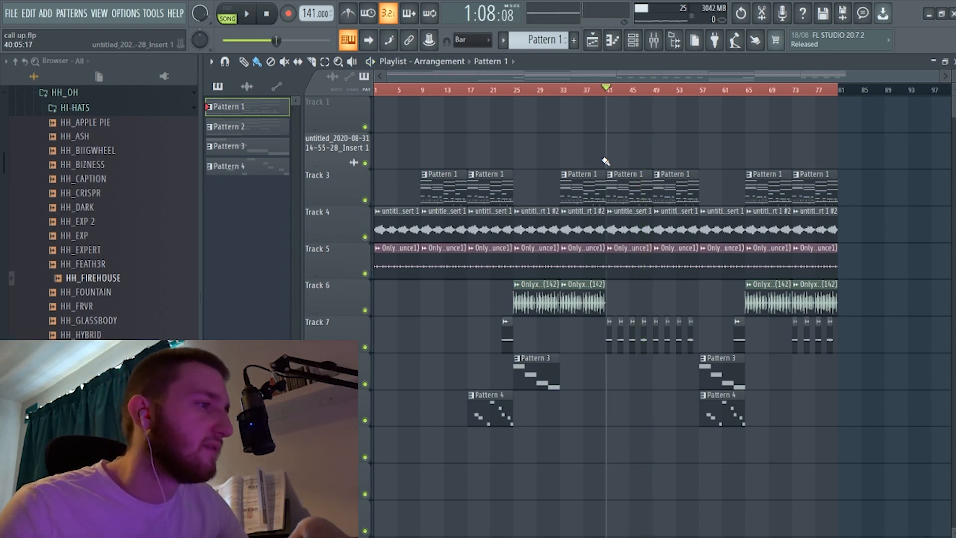
Play the full arrangement from bar 57, stop it and restart playback from the beginning of the song.
{"action": "left_click", "coordinate": [701, 91]}
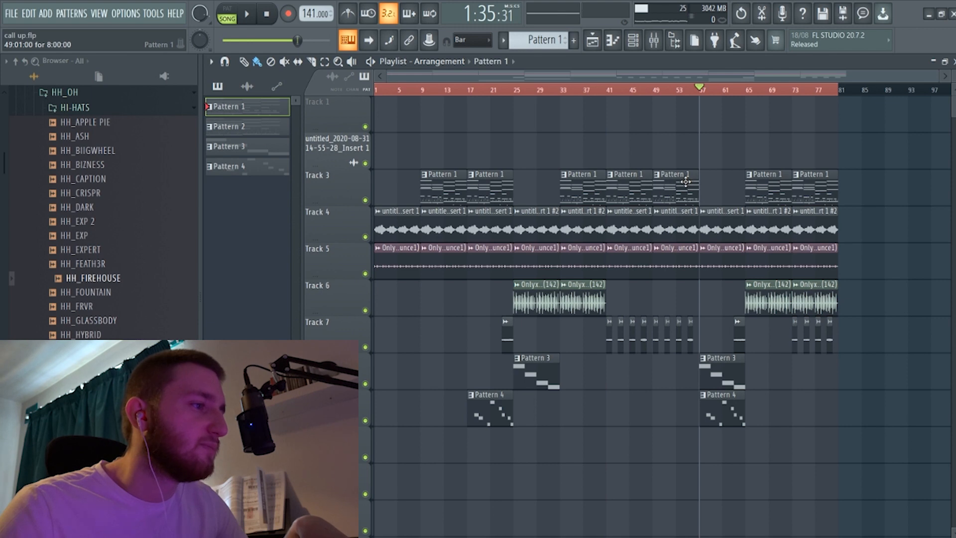
{"action": "key", "text": "space"}
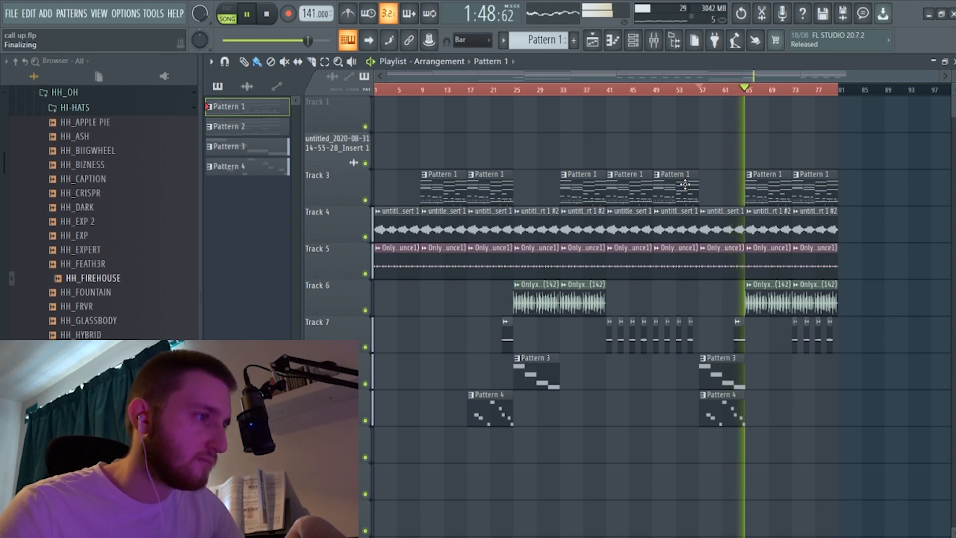
{"action": "key", "text": "space"}
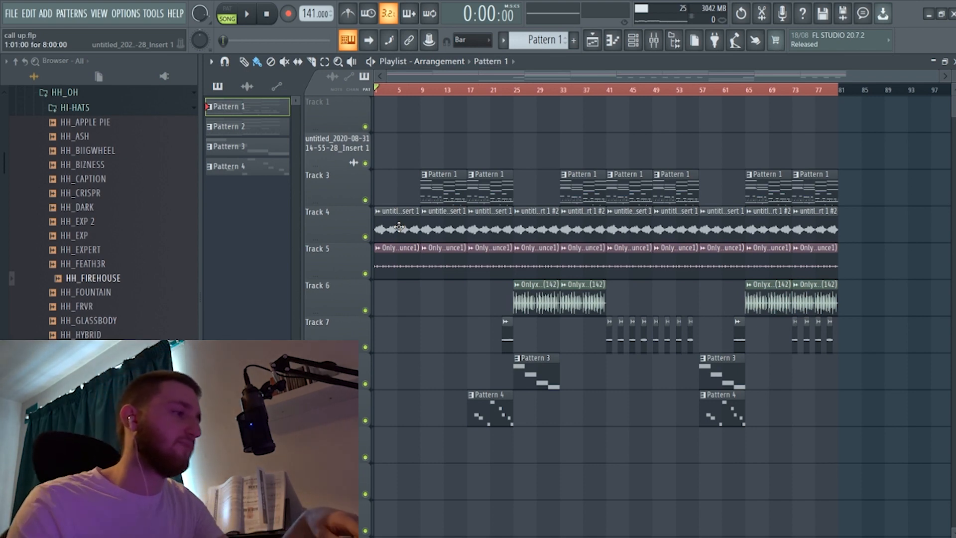
{"action": "key", "text": "space"}
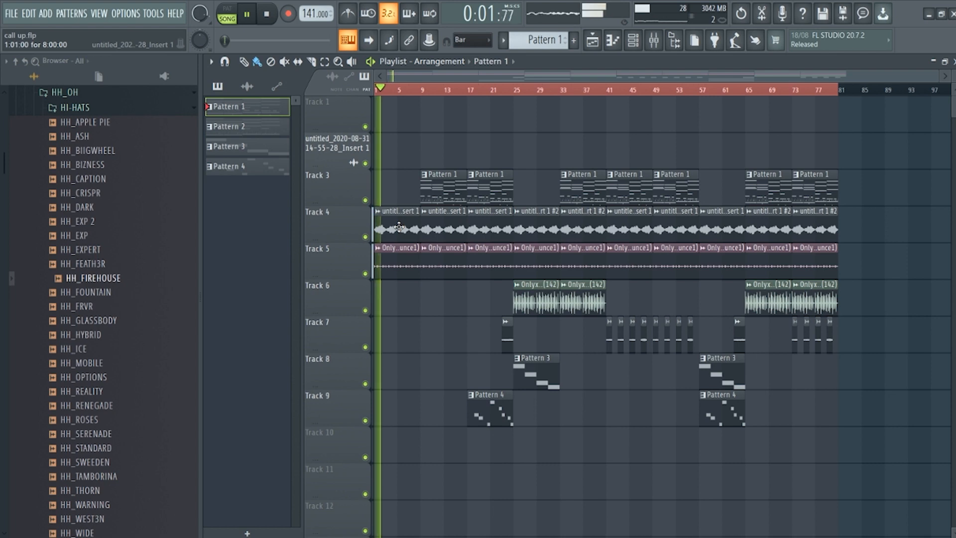